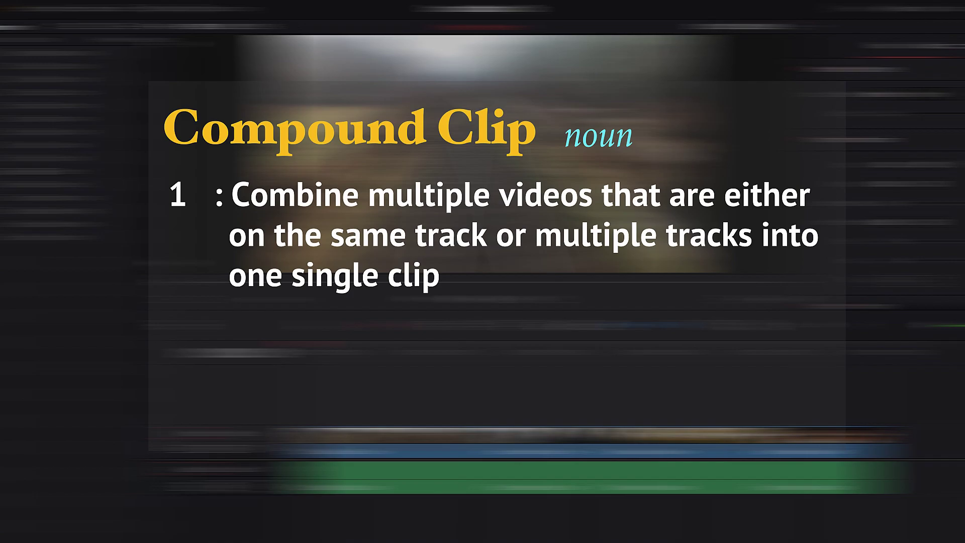
Marquee-select Clip 12, clip 13, Clip4 and clip 14 across Video 1 and Audio 1
{"action": "left_click_drag", "start_coordinate": [339, 392], "coordinate": [817, 463]}
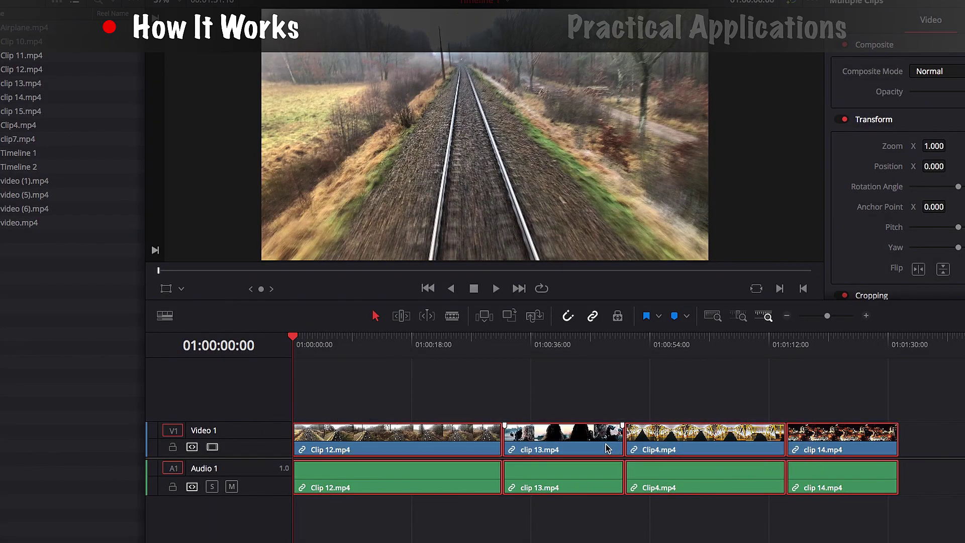
Combine the selected clips into a new compound clip named Compound Clip 1
{"action": "right_click", "coordinate": [432, 446]}
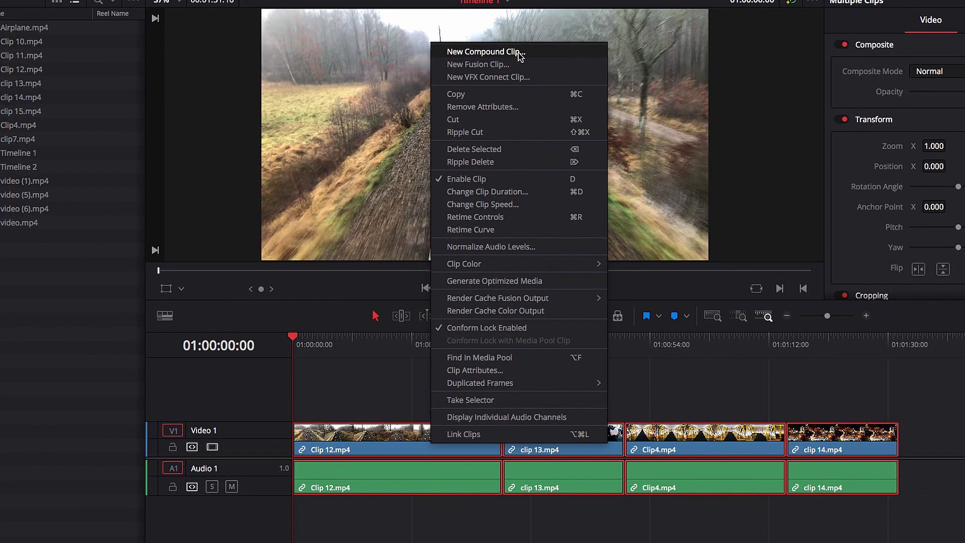
{"action": "left_click", "coordinate": [528, 58]}
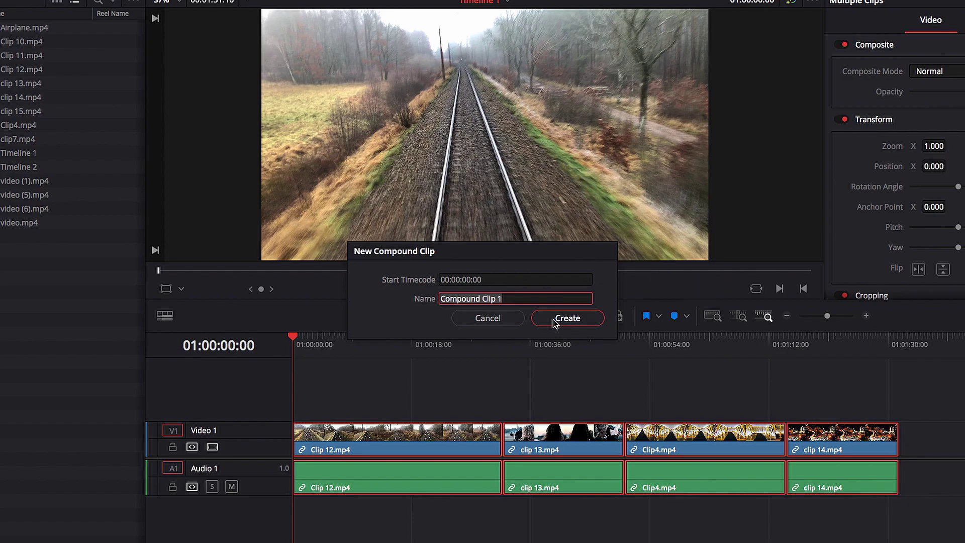
{"action": "left_click", "coordinate": [558, 323]}
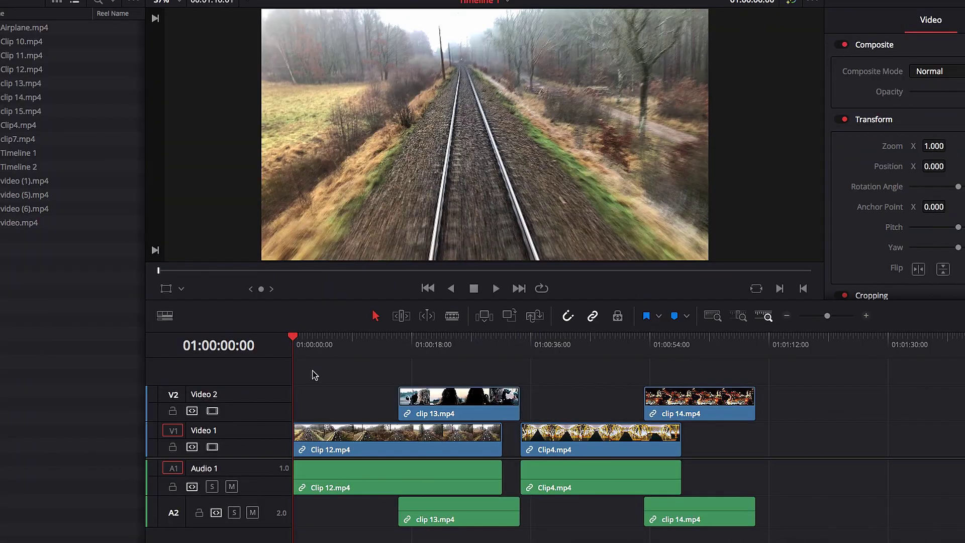
Select the clips on V1, V2, A1 and A2 and merge them into Compound Clip 1
{"action": "left_click_drag", "start_coordinate": [308, 370], "coordinate": [746, 503]}
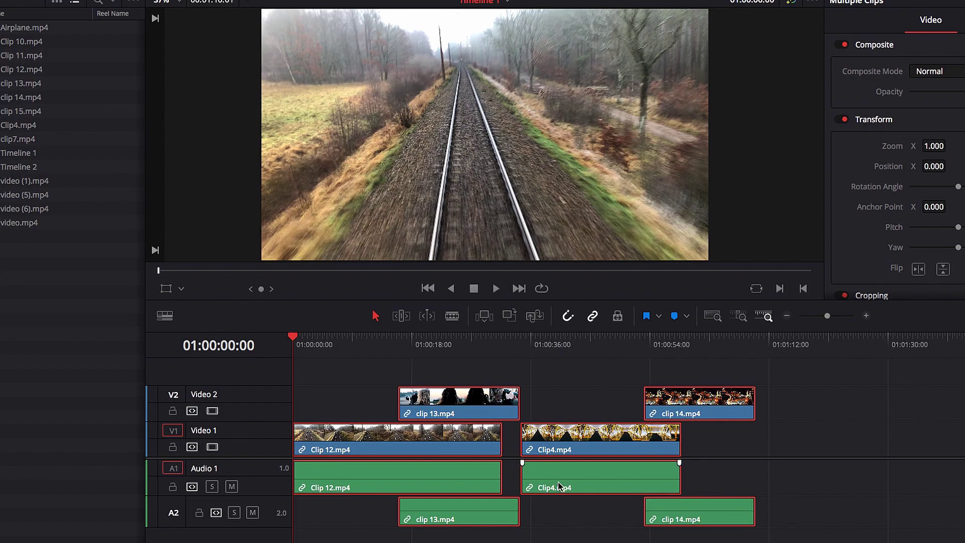
{"action": "right_click", "coordinate": [471, 444]}
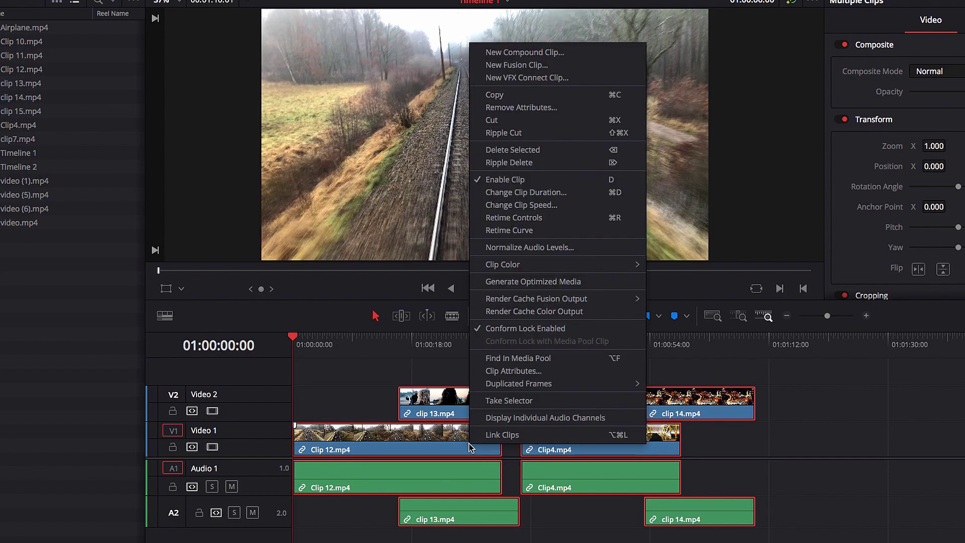
{"action": "left_click", "coordinate": [536, 52]}
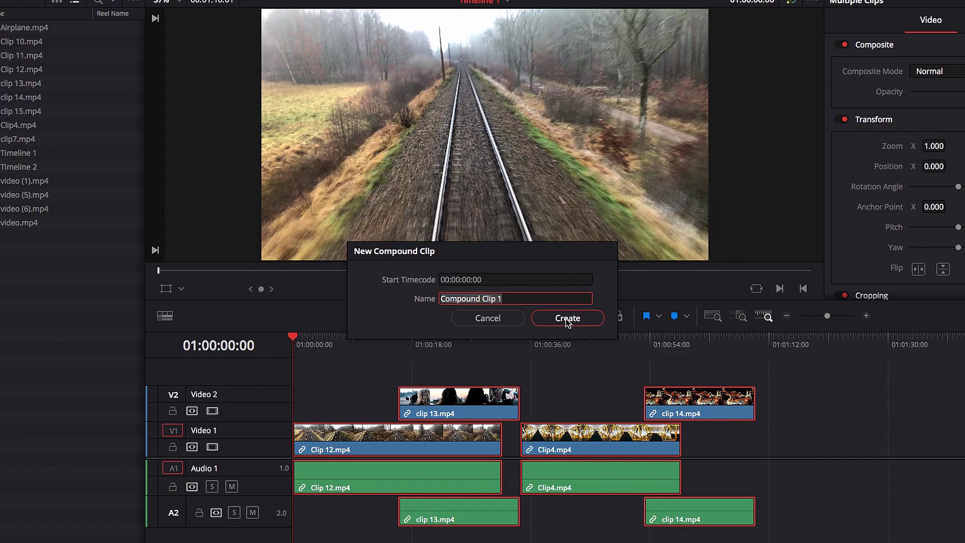
{"action": "left_click", "coordinate": [567, 318]}
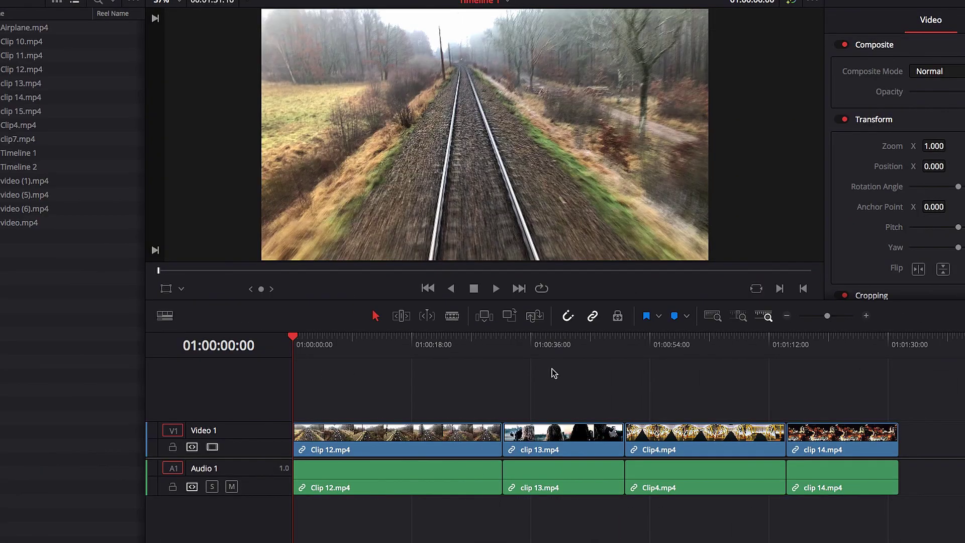
Turn off Linked Selection and combine only the audio clips into Compound Clip 1
{"action": "left_click", "coordinate": [593, 316]}
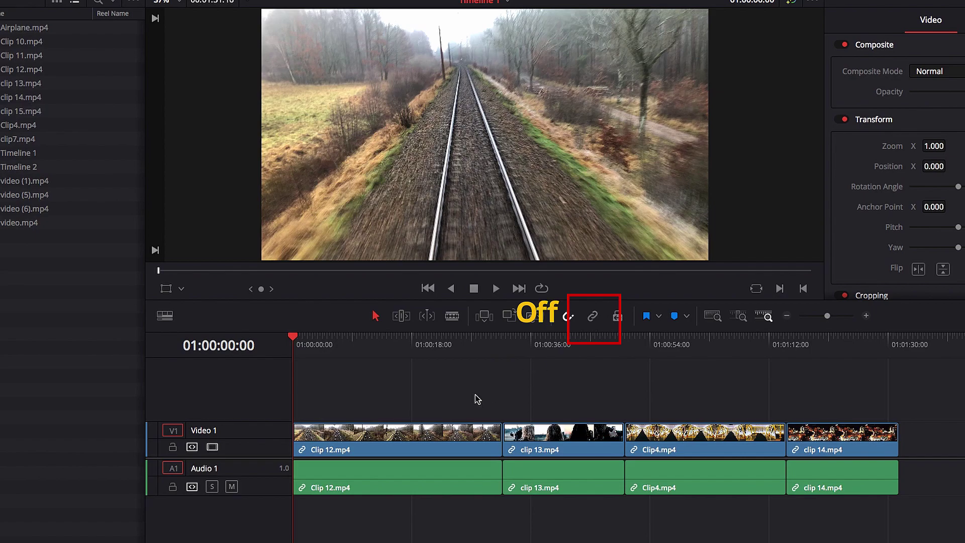
{"action": "left_click", "coordinate": [433, 484]}
{"action": "left_click", "coordinate": [835, 475], "text": "shift"}
{"action": "right_click", "coordinate": [445, 485]}
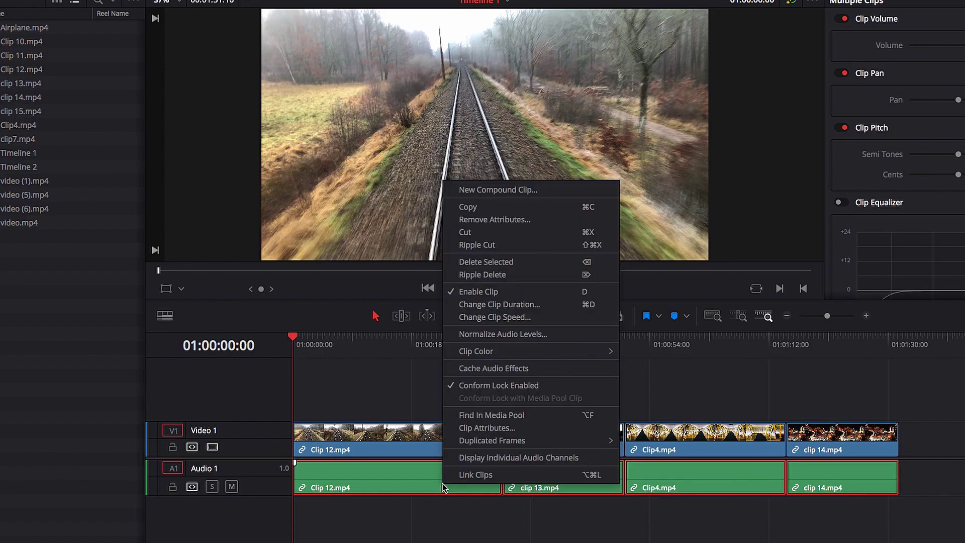
{"action": "left_click", "coordinate": [522, 190]}
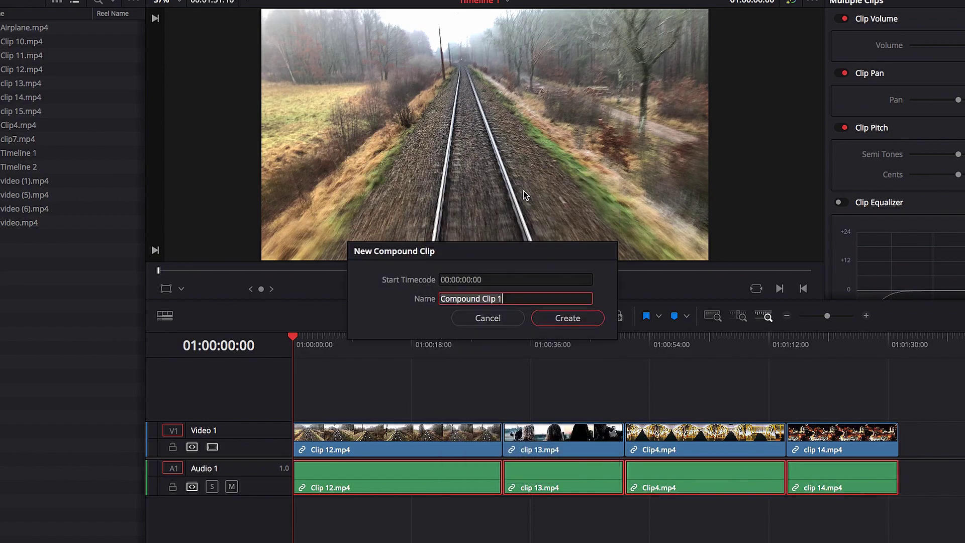
{"action": "left_click", "coordinate": [578, 323]}
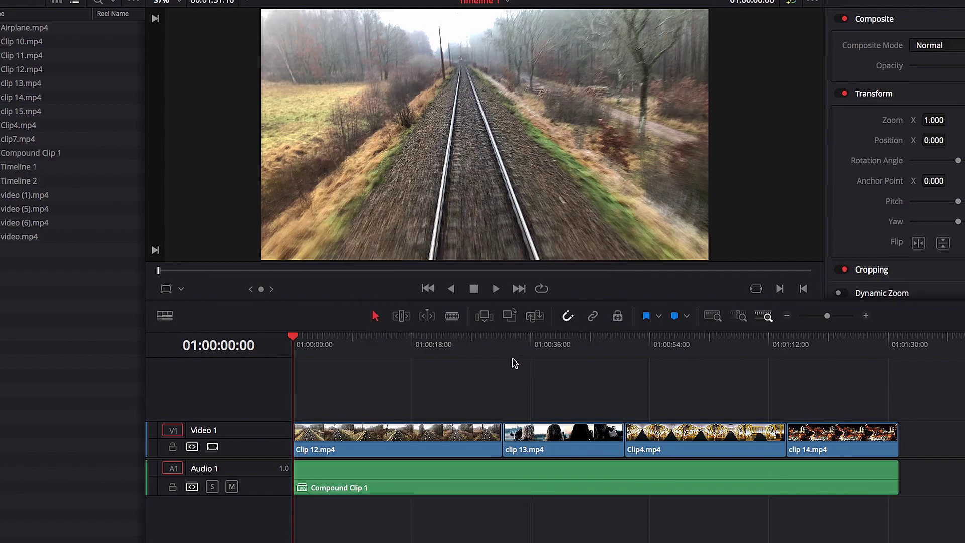
{"action": "mouse_move", "coordinate": [502, 489]}
{"action": "left_mouse_down"}
{"action": "mouse_move", "coordinate": [506, 521]}
{"action": "mouse_move", "coordinate": [501, 488]}
{"action": "left_mouse_up"}
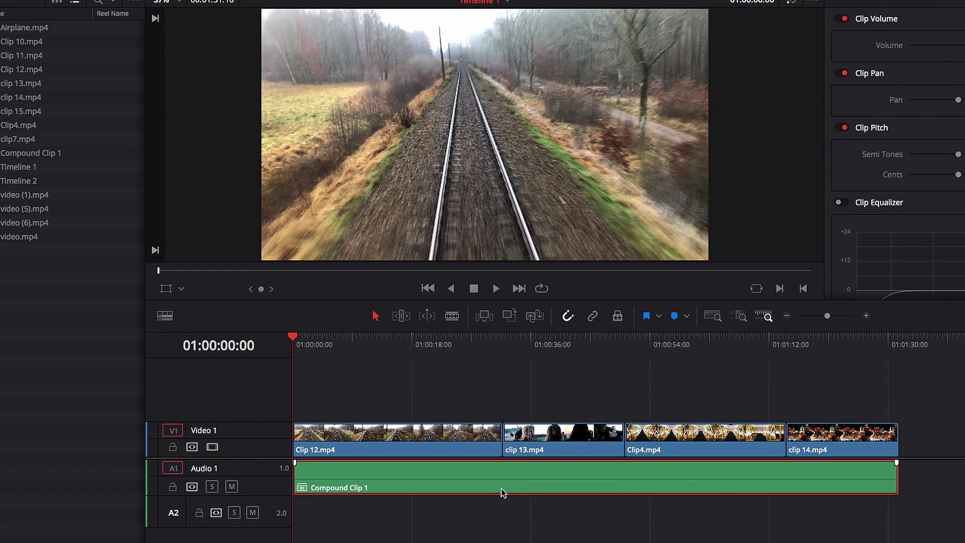
Combine the video clips into Compound Clip 2, keeping it on Video 1
{"action": "left_click", "coordinate": [442, 442]}
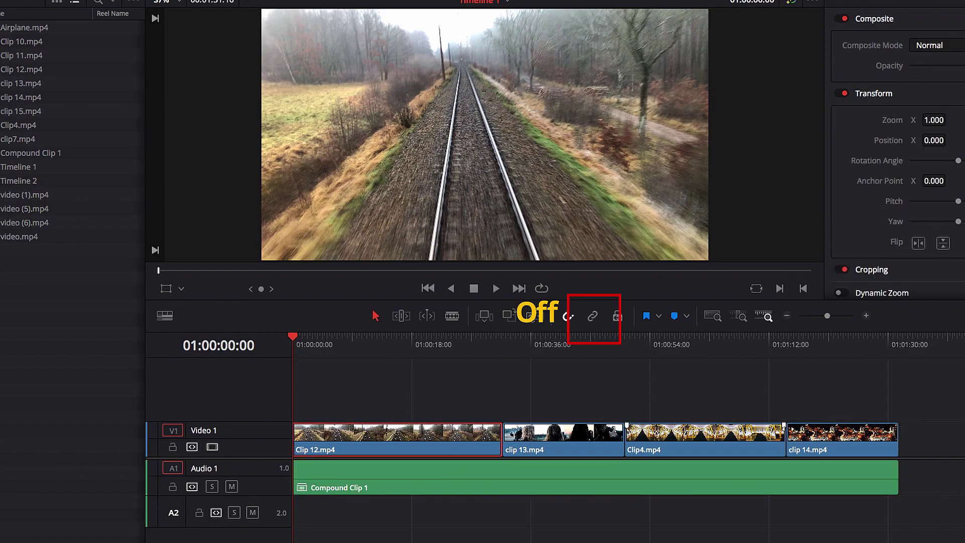
{"action": "left_click", "coordinate": [827, 441], "text": "shift"}
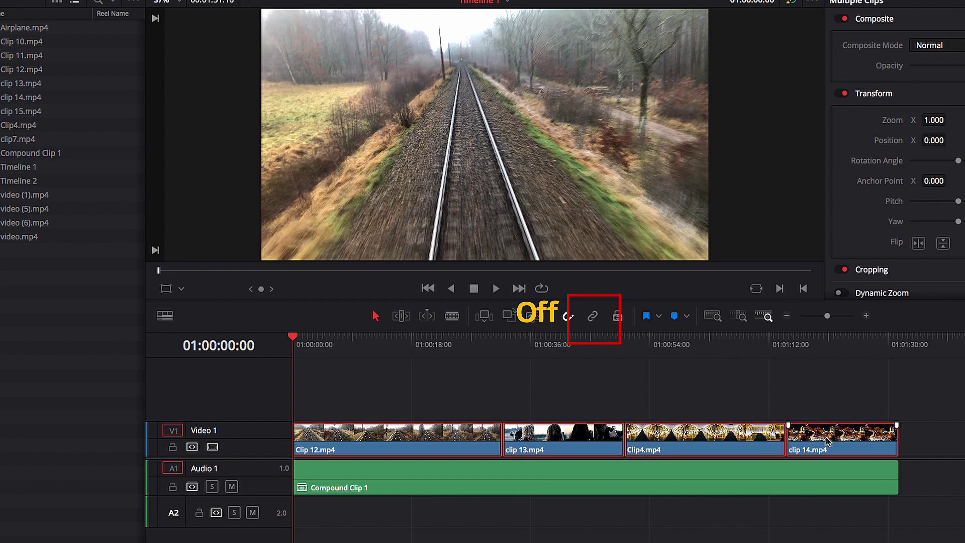
{"action": "right_click", "coordinate": [455, 447]}
{"action": "left_click", "coordinate": [535, 86]}
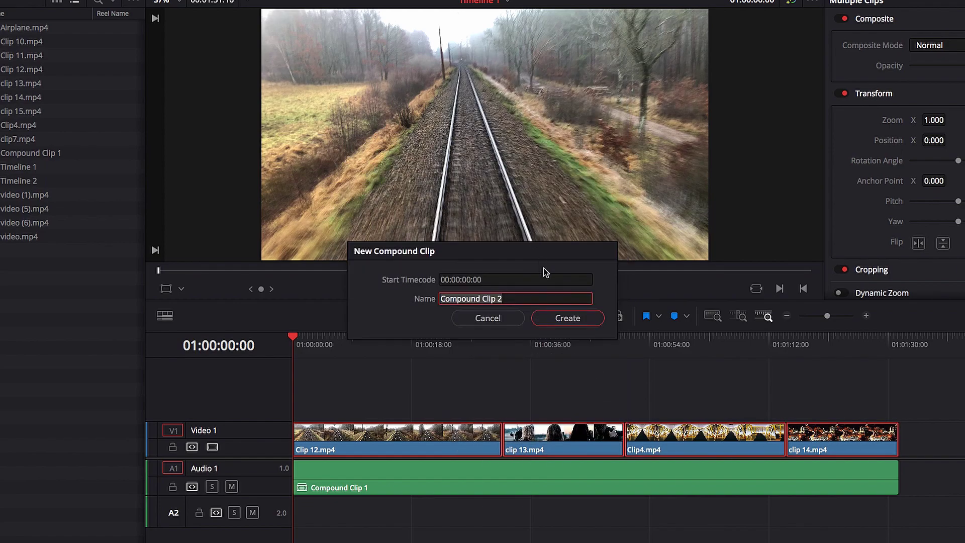
{"action": "left_click", "coordinate": [568, 317]}
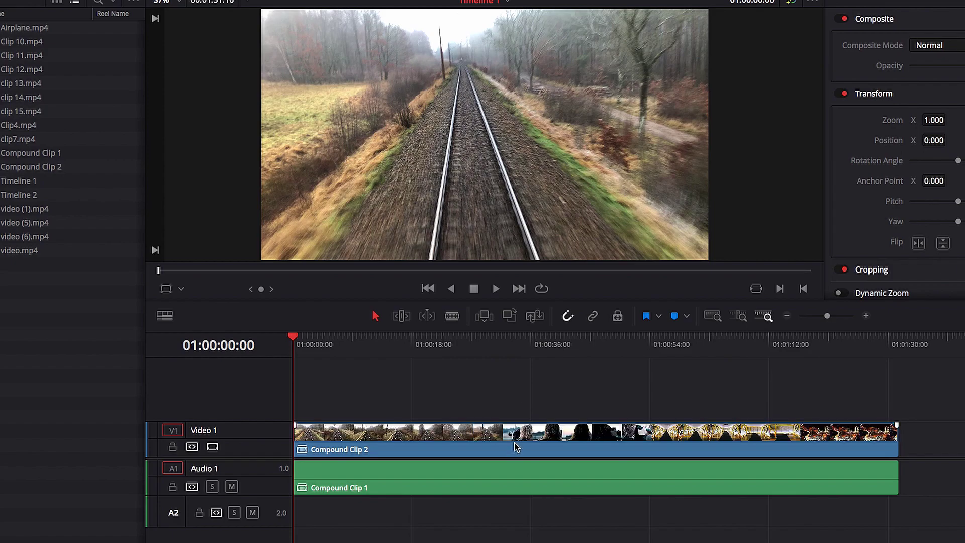
{"action": "left_click_drag", "start_coordinate": [512, 417], "coordinate": [513, 415]}
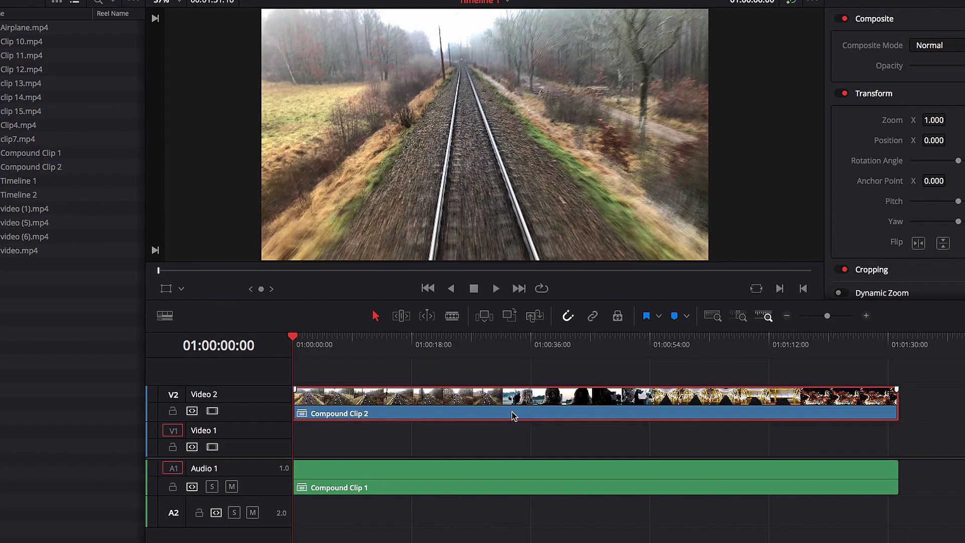
{"action": "key", "text": "ctrl+z"}
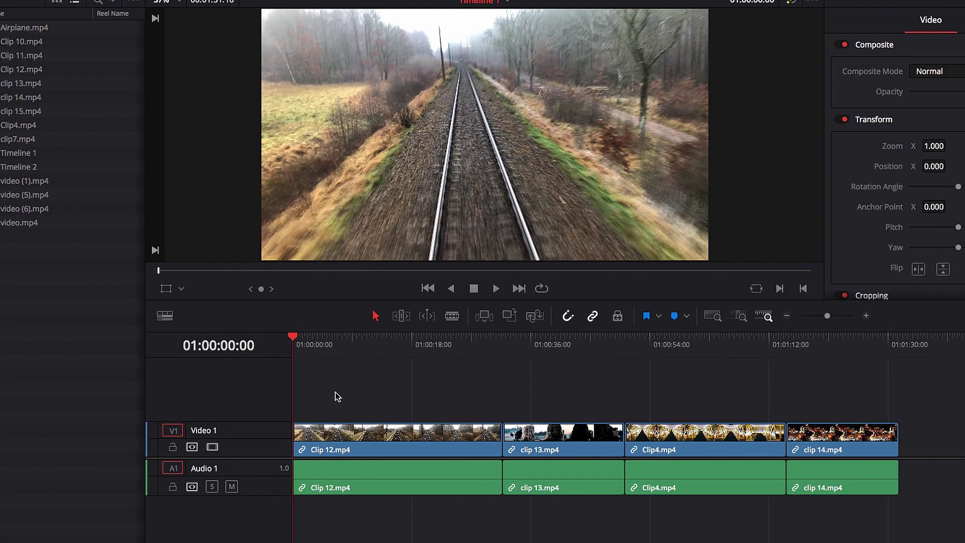
Select all timeline clips and make them into Compound Clip 1
{"action": "left_click_drag", "start_coordinate": [498, 430], "coordinate": [818, 459]}
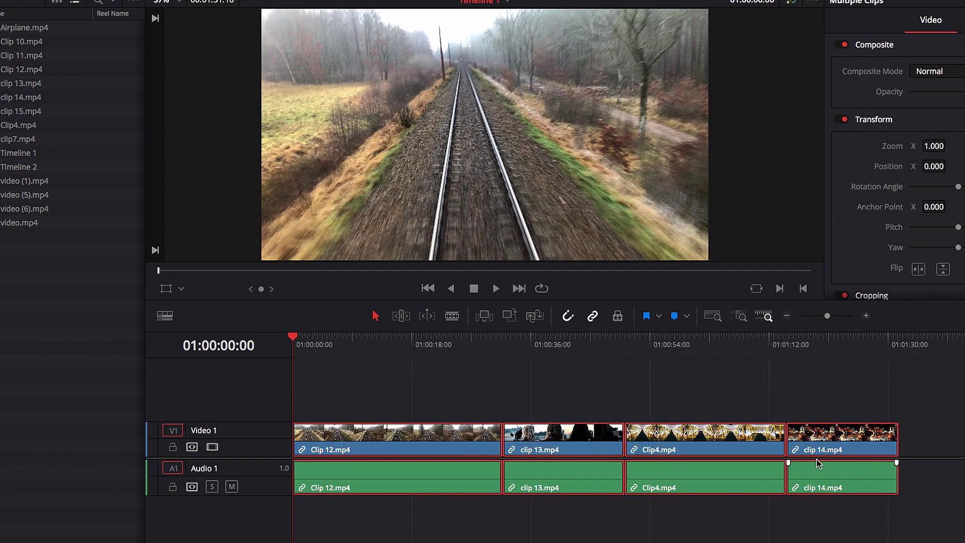
{"action": "right_click", "coordinate": [425, 438]}
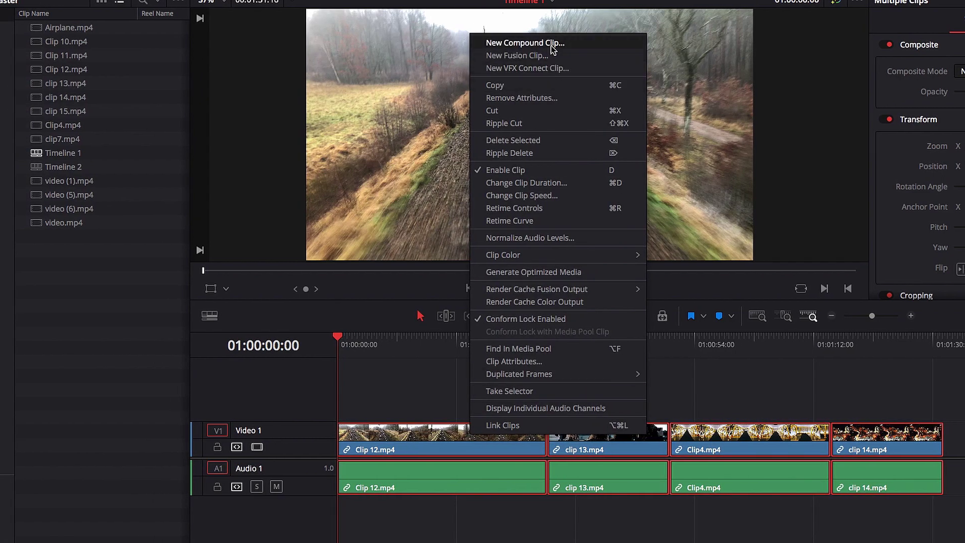
{"action": "left_click", "coordinate": [551, 47]}
{"action": "left_click", "coordinate": [606, 318]}
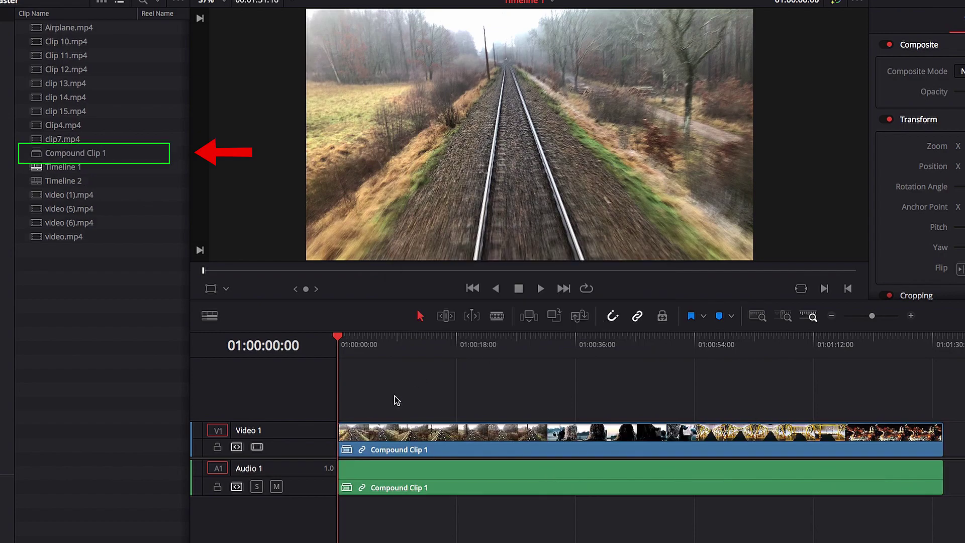
Delete Compound Clip 1 from the timeline and drag it back in from the Media Pool
{"action": "left_click", "coordinate": [406, 432]}
{"action": "key", "text": "Delete"}
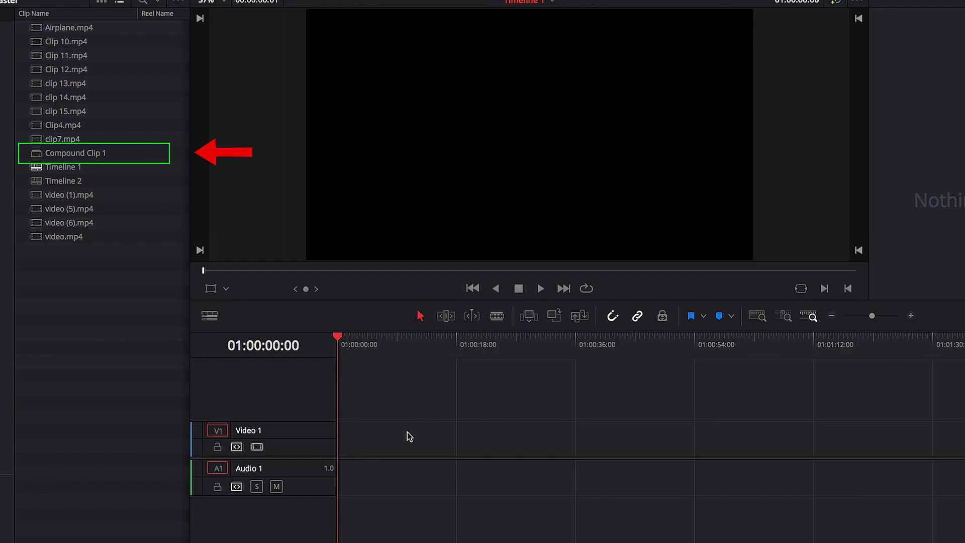
{"action": "left_click", "coordinate": [36, 154]}
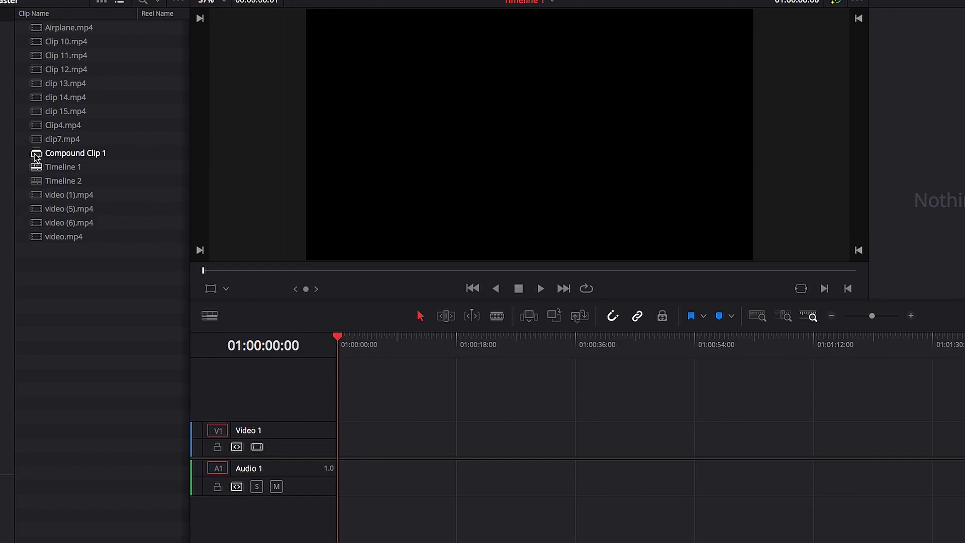
{"action": "left_click_drag", "start_coordinate": [36, 156], "coordinate": [338, 459]}
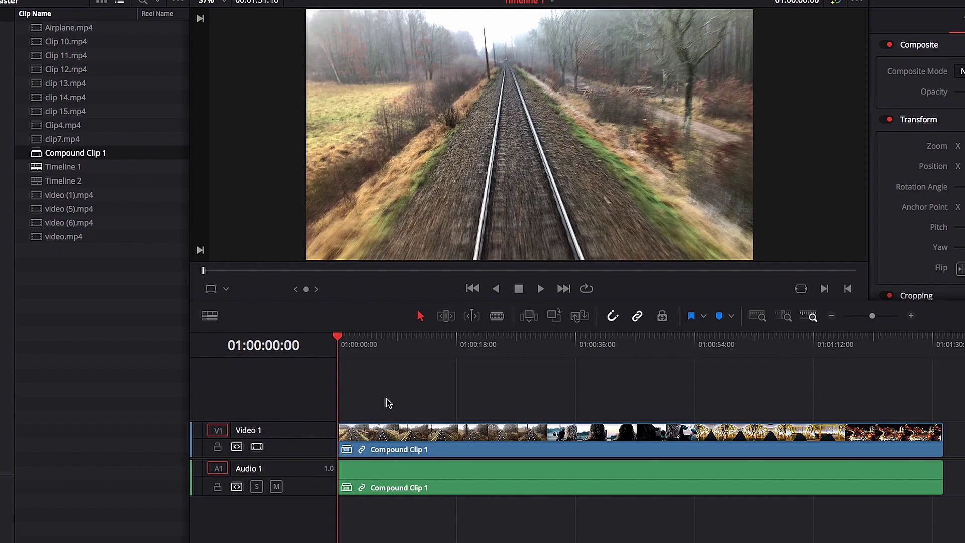
Decompose Compound Clip 1 in place and drag Clip 12, clip 13 and Clip4 to confirm they're separate
{"action": "right_click", "coordinate": [439, 446]}
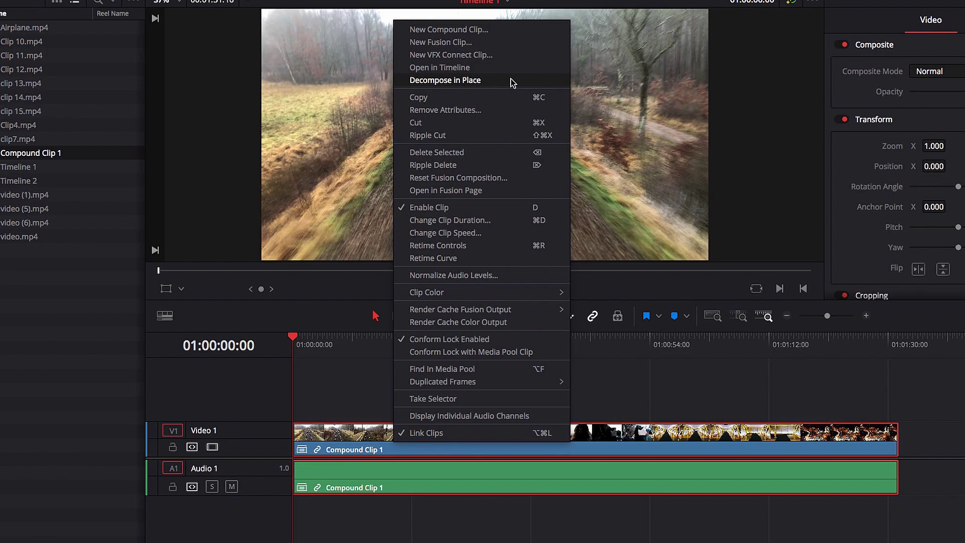
{"action": "left_click", "coordinate": [510, 80]}
{"action": "mouse_move", "coordinate": [425, 434]}
{"action": "left_mouse_down"}
{"action": "mouse_move", "coordinate": [423, 400]}
{"action": "mouse_move", "coordinate": [436, 432]}
{"action": "left_mouse_up"}
{"action": "mouse_move", "coordinate": [598, 442]}
{"action": "left_mouse_down"}
{"action": "mouse_move", "coordinate": [594, 402]}
{"action": "mouse_move", "coordinate": [590, 442]}
{"action": "left_mouse_up"}
{"action": "mouse_move", "coordinate": [688, 441]}
{"action": "left_mouse_down"}
{"action": "mouse_move", "coordinate": [691, 409]}
{"action": "mouse_move", "coordinate": [689, 437]}
{"action": "left_mouse_up"}
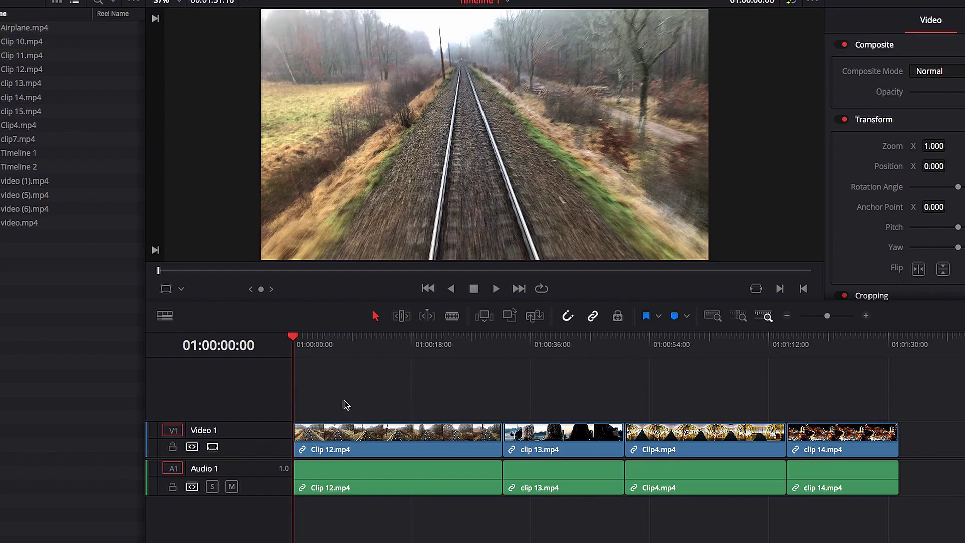
{"action": "left_click_drag", "start_coordinate": [344, 401], "coordinate": [823, 473]}
Recreate Compound Clip 1 and add a second copy from the Media Pool after it on Video 1
{"action": "right_click", "coordinate": [418, 441]}
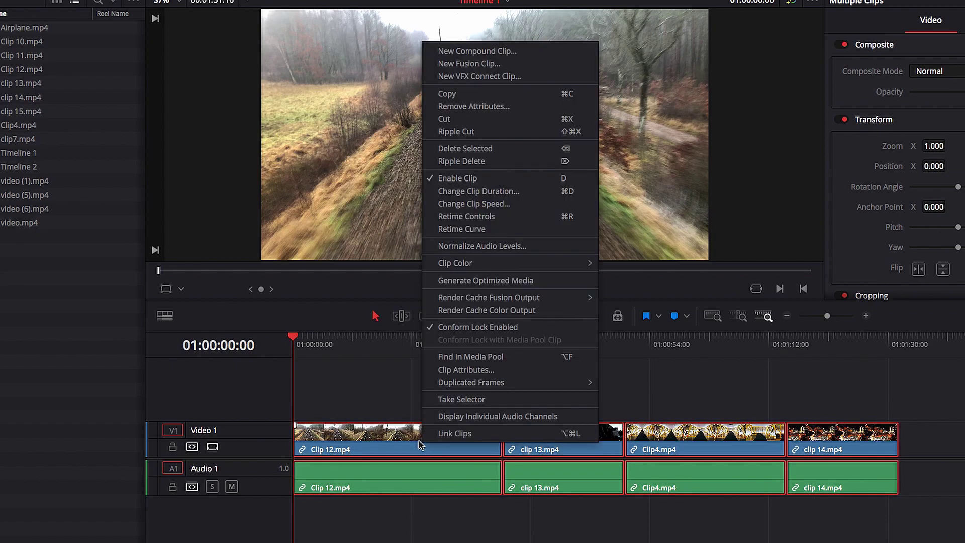
{"action": "left_click", "coordinate": [512, 52]}
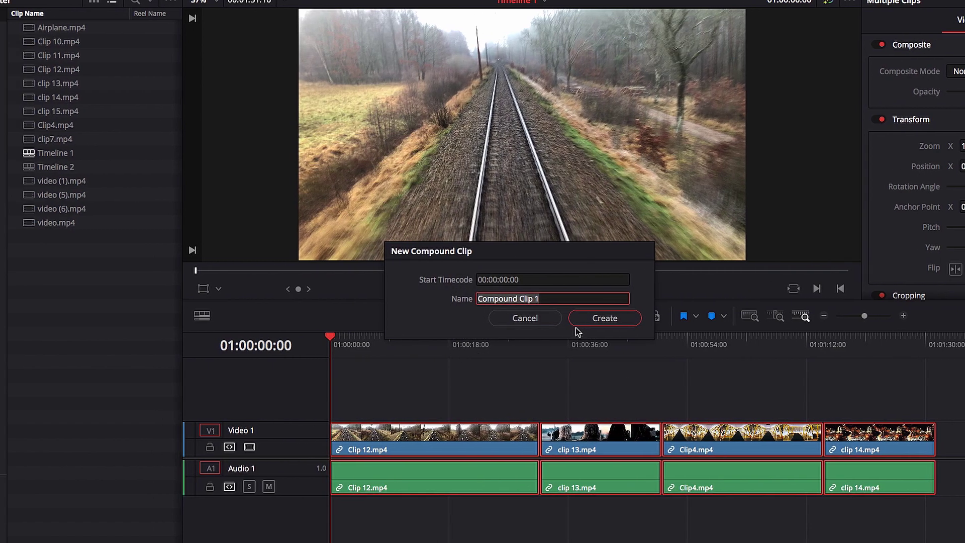
{"action": "left_click", "coordinate": [600, 319]}
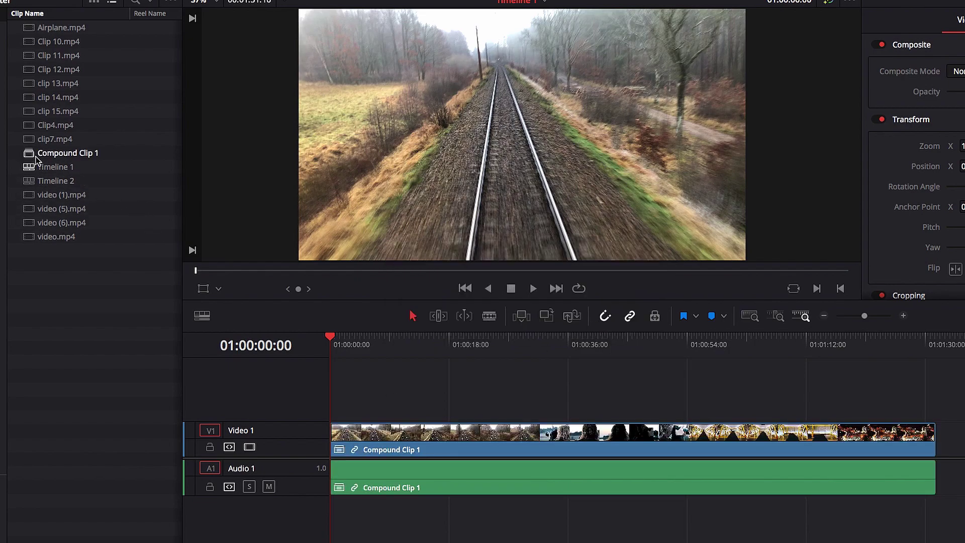
{"action": "left_click_drag", "start_coordinate": [30, 154], "coordinate": [783, 404]}
{"action": "left_click_drag", "start_coordinate": [619, 405], "coordinate": [780, 444]}
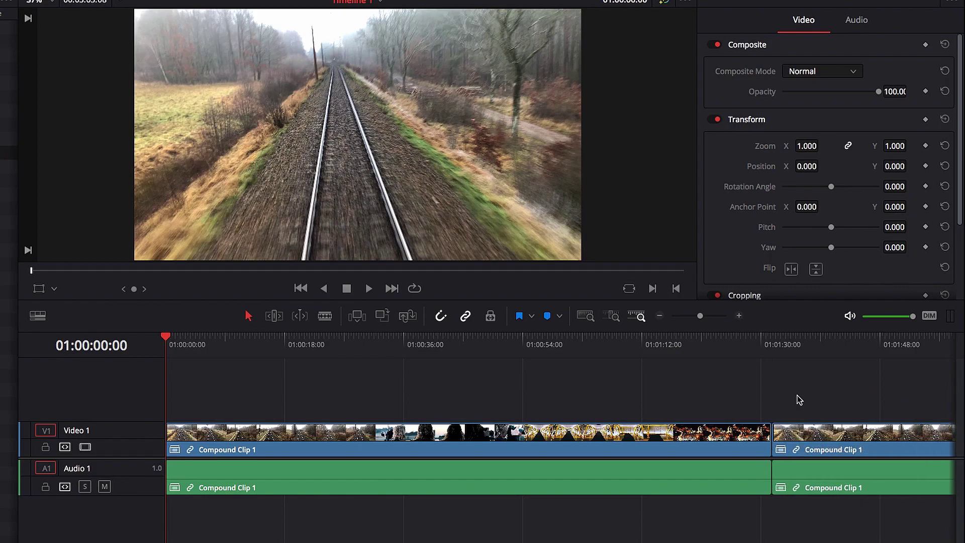
{"action": "key", "text": "ctrl+minus"}
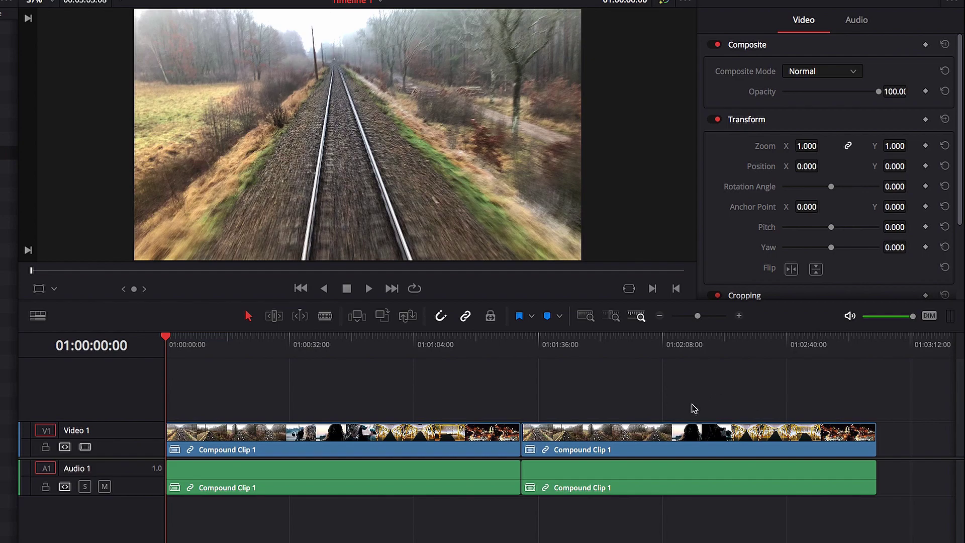
Move the second copy up to Video 2, undo, and remove it so one instance remains
{"action": "left_click", "coordinate": [603, 446]}
{"action": "left_click", "coordinate": [411, 447]}
{"action": "left_click_drag", "start_coordinate": [628, 441], "coordinate": [258, 422]}
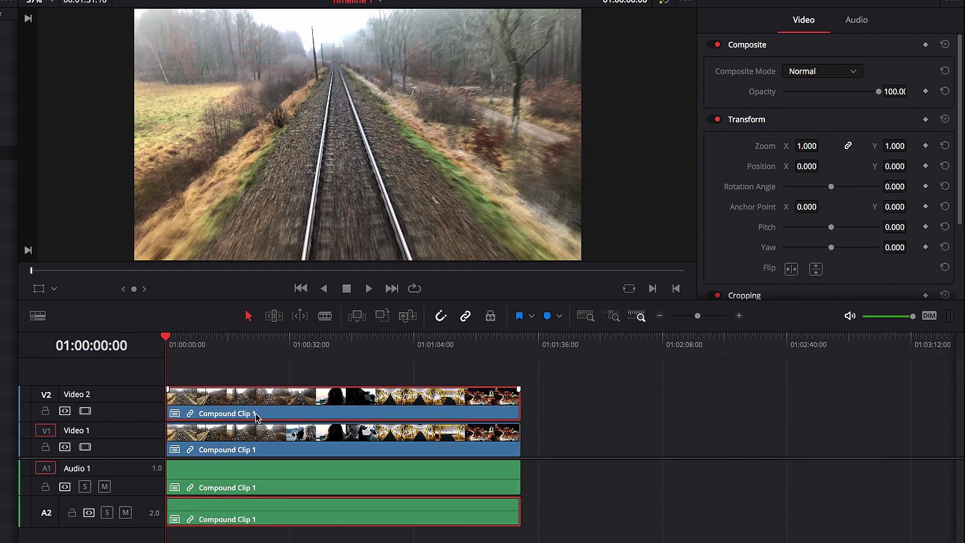
{"action": "key", "text": "ctrl+z"}
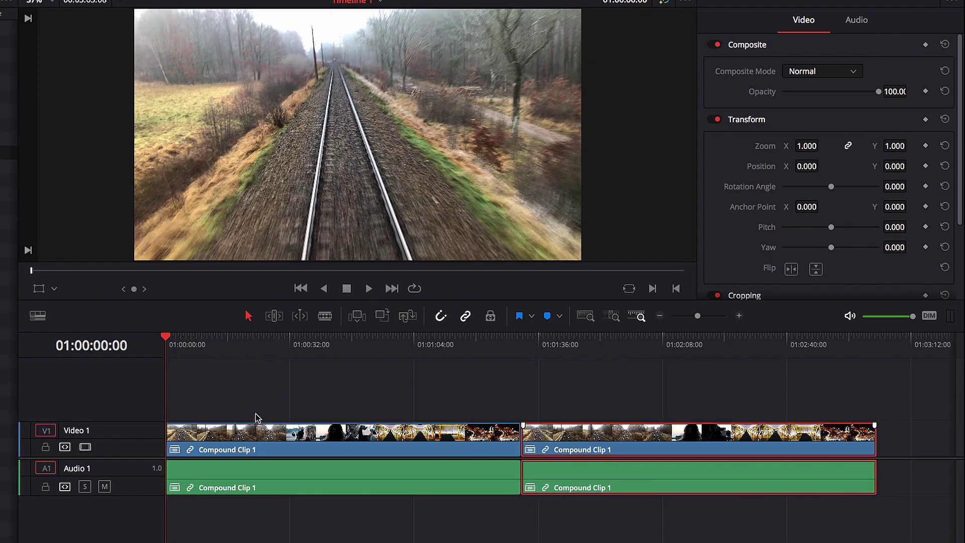
{"action": "key", "text": "ctrl+equal"}
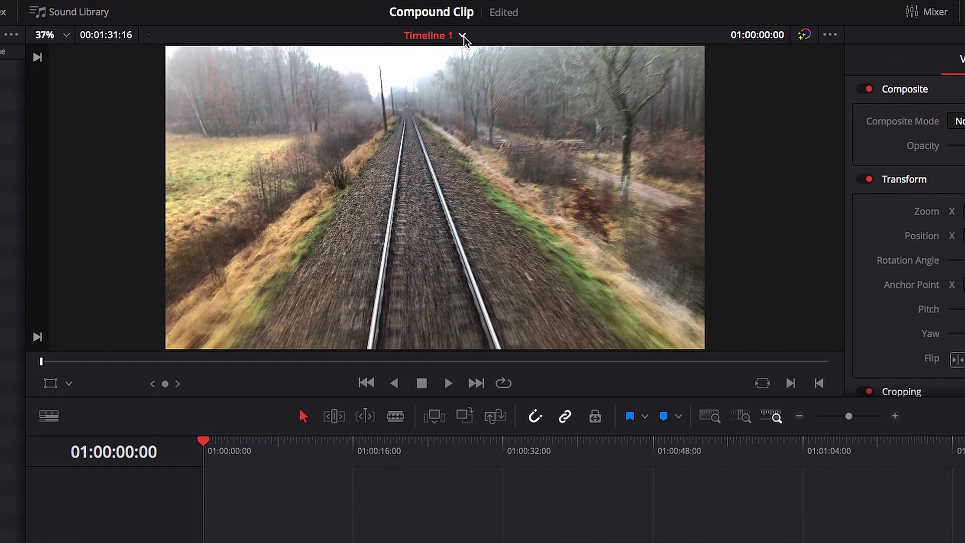
Switch to Timeline 2 and place Compound Clip 1 on V1 right after video (6).mp4
{"action": "left_click", "coordinate": [462, 35]}
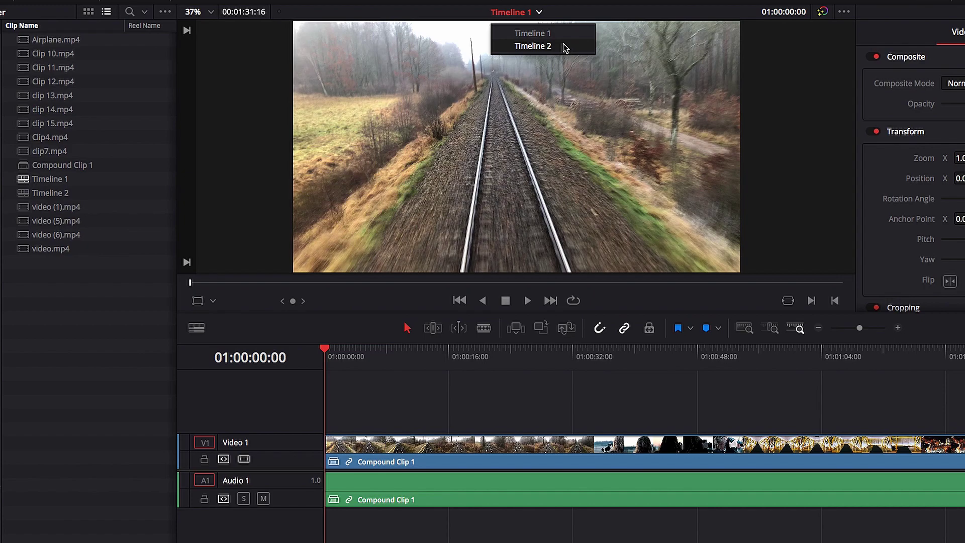
{"action": "left_click", "coordinate": [563, 47]}
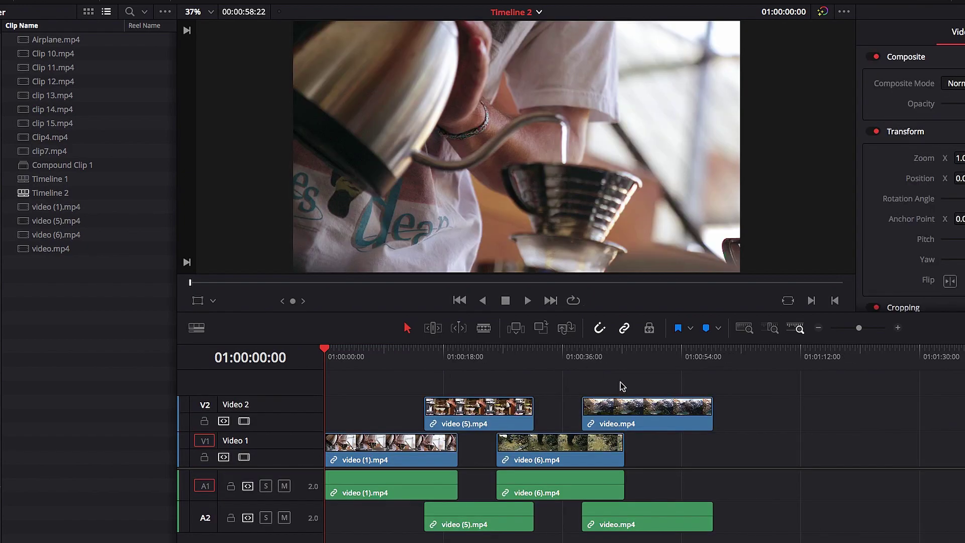
{"action": "left_click", "coordinate": [24, 171]}
{"action": "left_click_drag", "start_coordinate": [24, 171], "coordinate": [768, 438]}
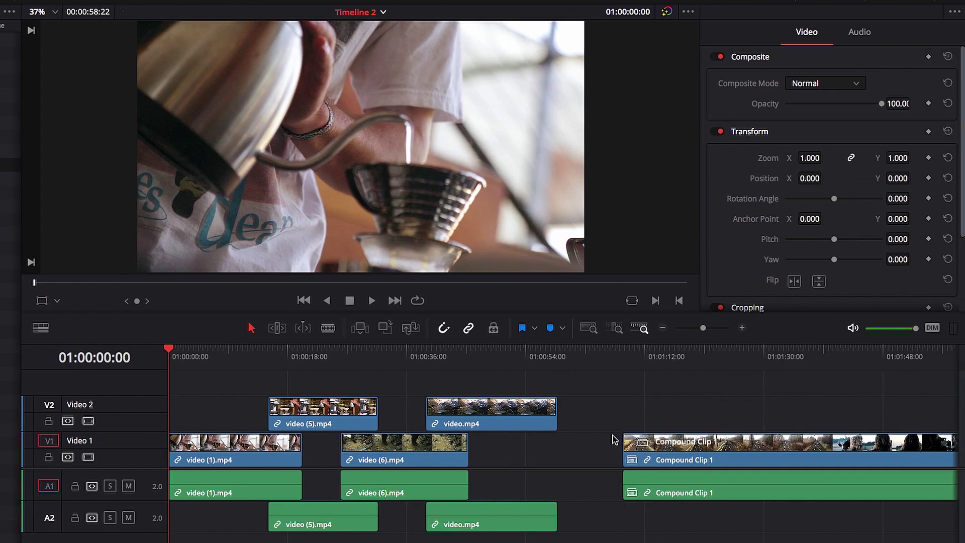
{"action": "left_click_drag", "start_coordinate": [614, 440], "coordinate": [555, 442]}
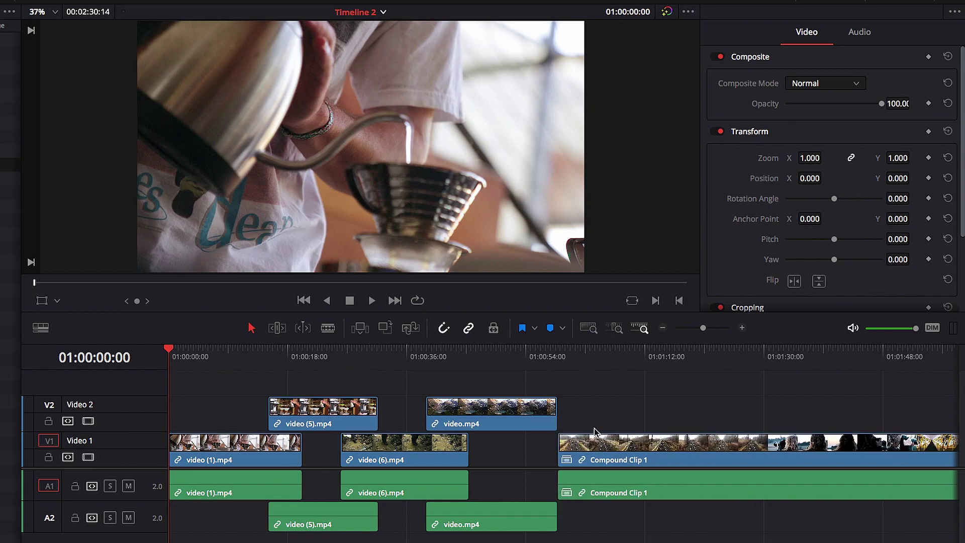
{"action": "left_click", "coordinate": [595, 361]}
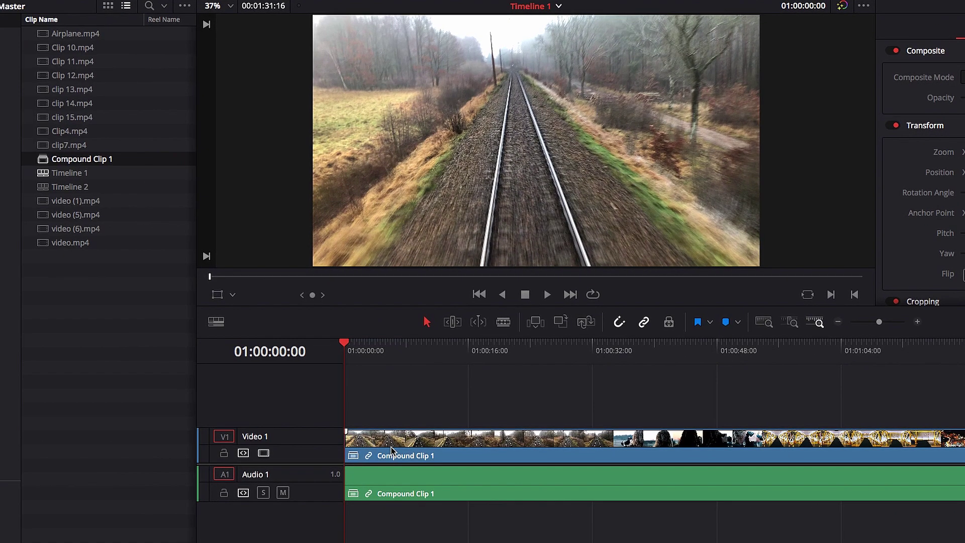
On Timeline 1, replace Compound Clip 1 with video (5).mp4
{"action": "left_click", "coordinate": [216, 458]}
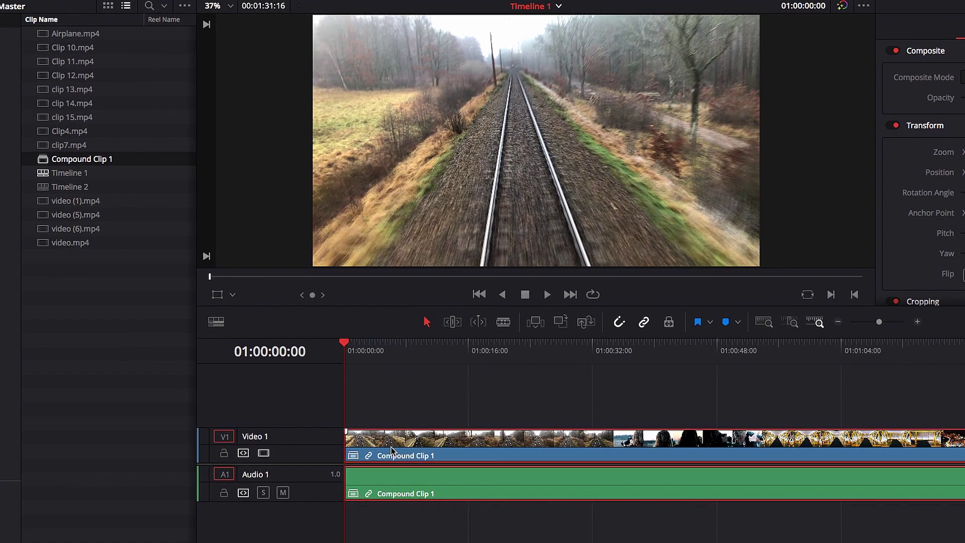
{"action": "key", "text": "Delete"}
{"action": "left_click_drag", "start_coordinate": [70, 214], "coordinate": [370, 442]}
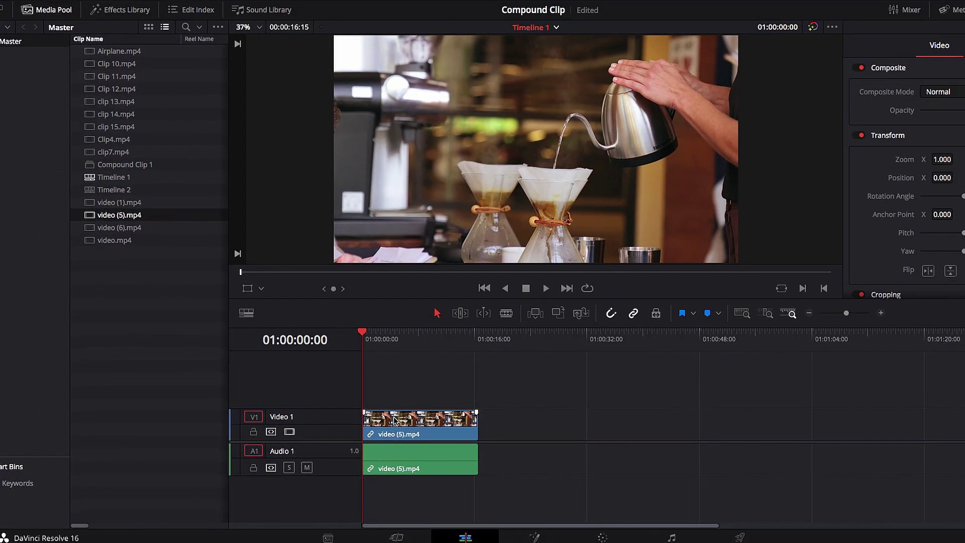
Open video (5).mp4 in Fusion and drag Compound Clip 1 into the node graph
{"action": "left_click", "coordinate": [380, 440]}
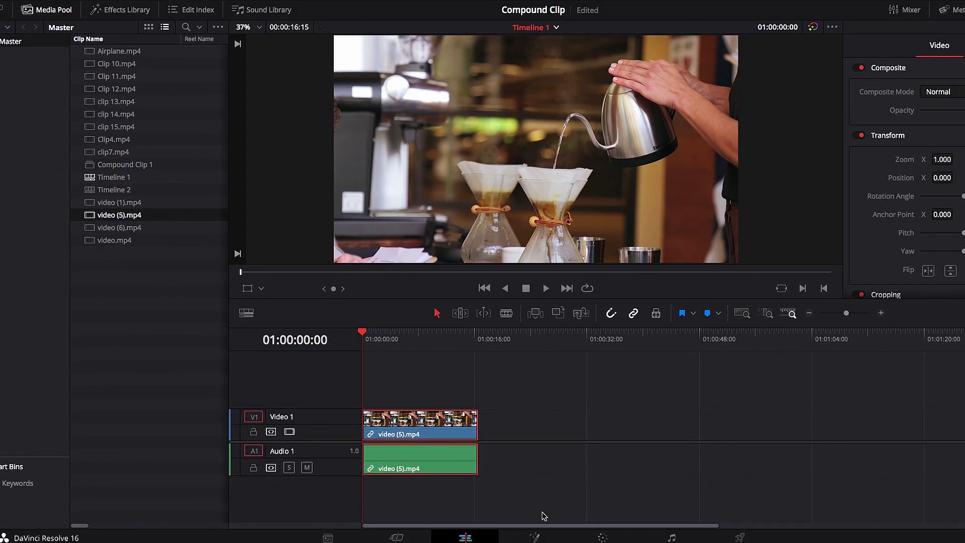
{"action": "left_click", "coordinate": [536, 537]}
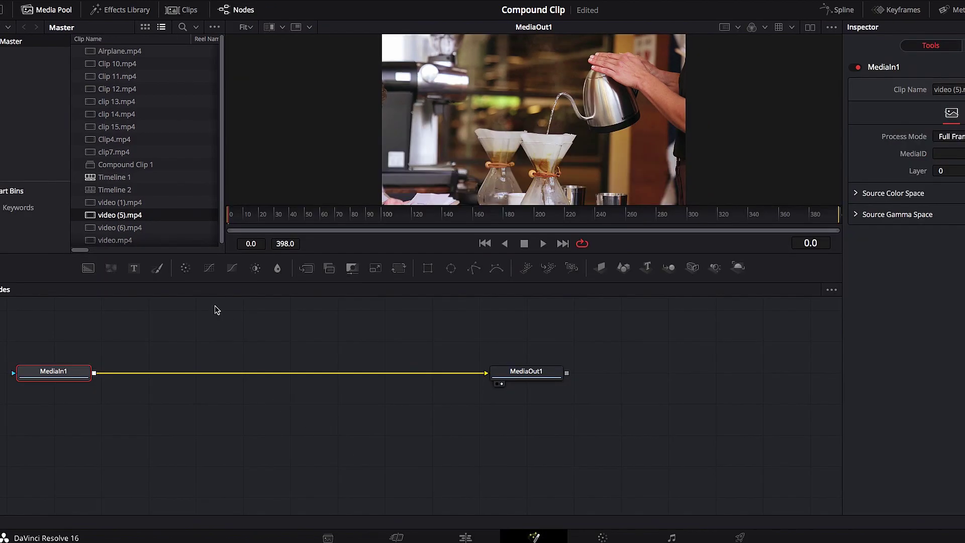
{"action": "left_click", "coordinate": [114, 153]}
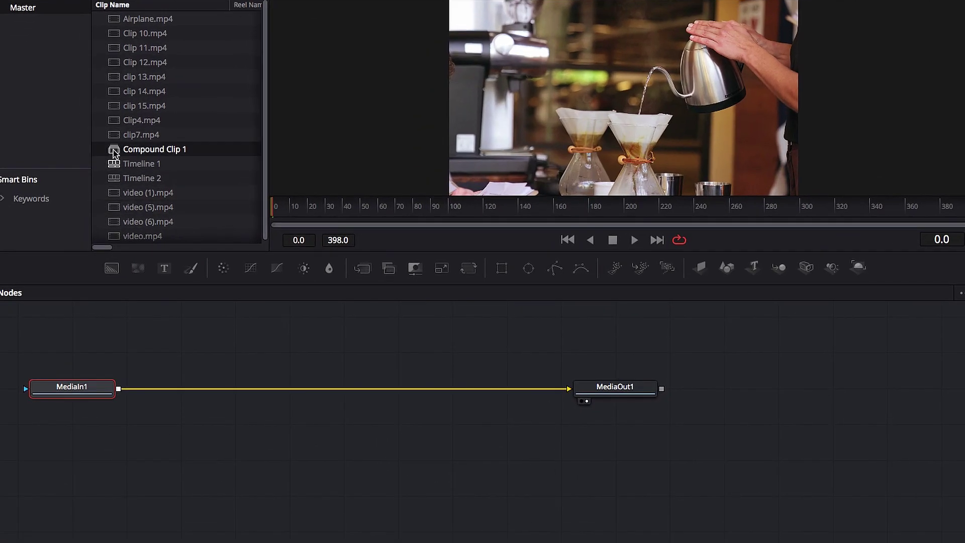
{"action": "left_click_drag", "start_coordinate": [114, 153], "coordinate": [177, 451]}
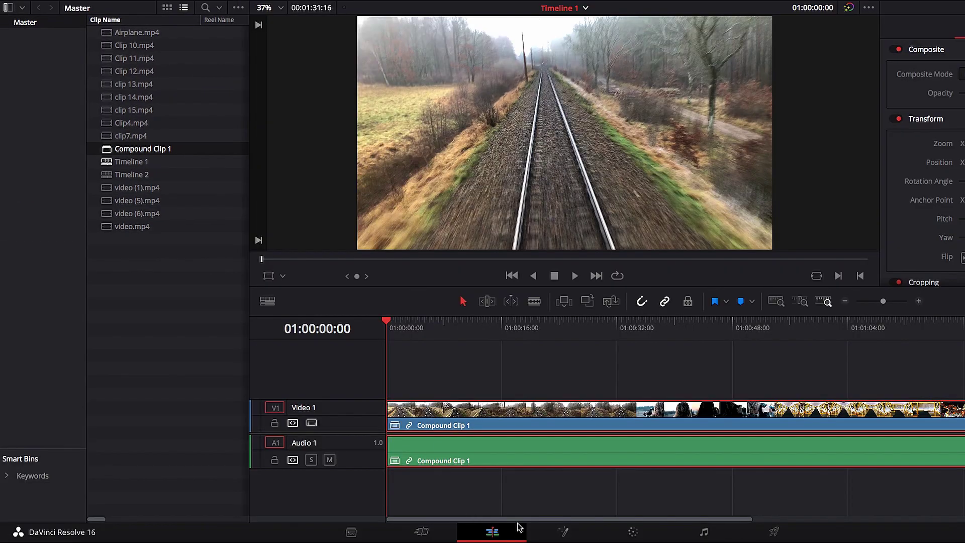
{"action": "left_click", "coordinate": [562, 532]}
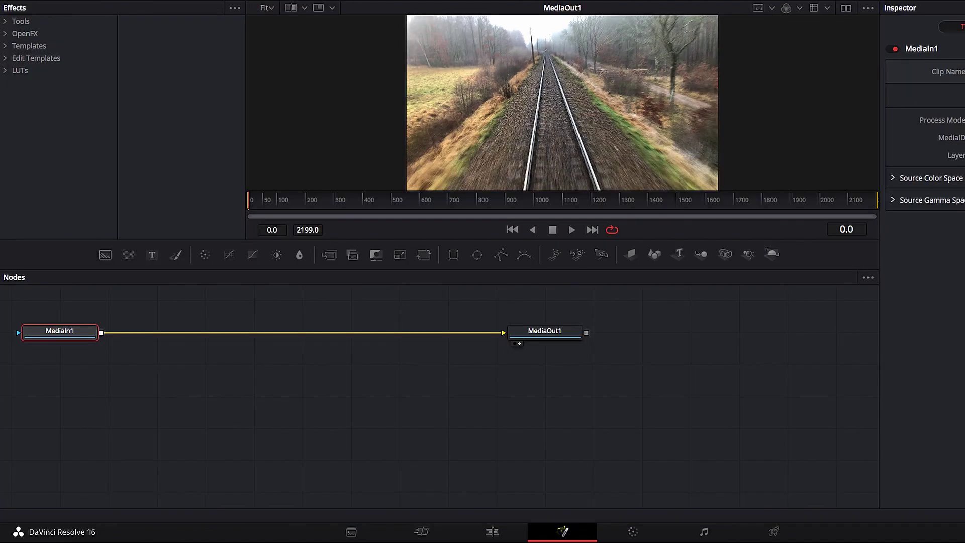
{"action": "left_click", "coordinate": [6, 21]}
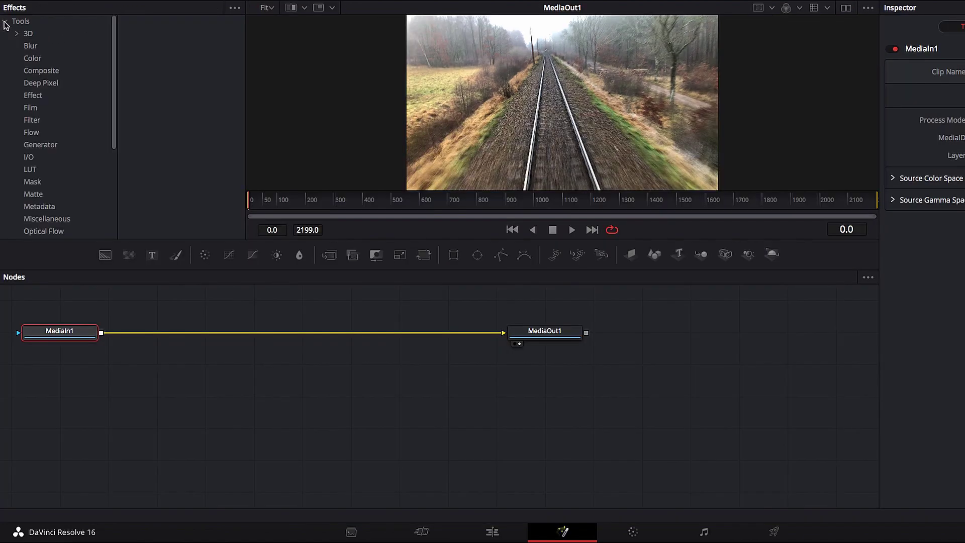
{"action": "left_click", "coordinate": [30, 47]}
{"action": "left_click_drag", "start_coordinate": [161, 42], "coordinate": [261, 334]}
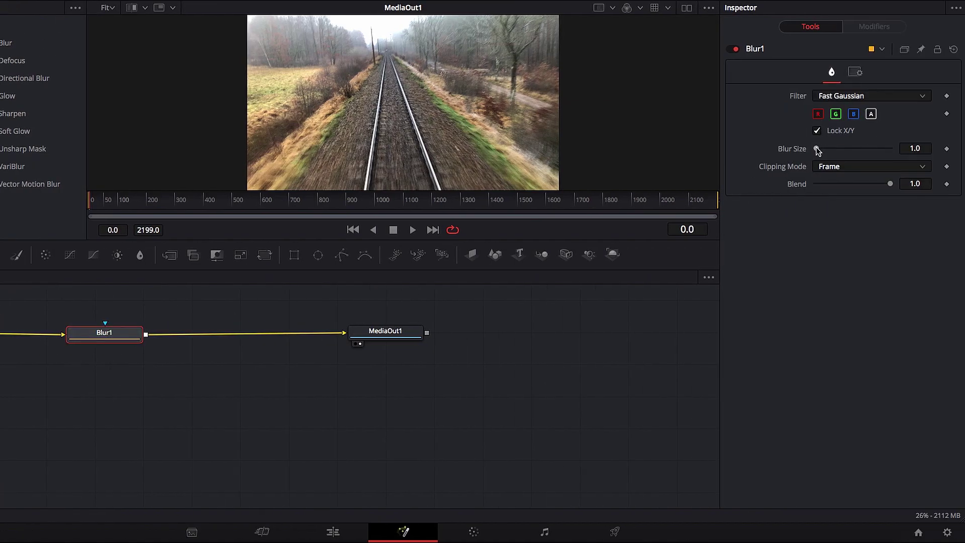
{"action": "left_click_drag", "start_coordinate": [816, 150], "coordinate": [828, 152]}
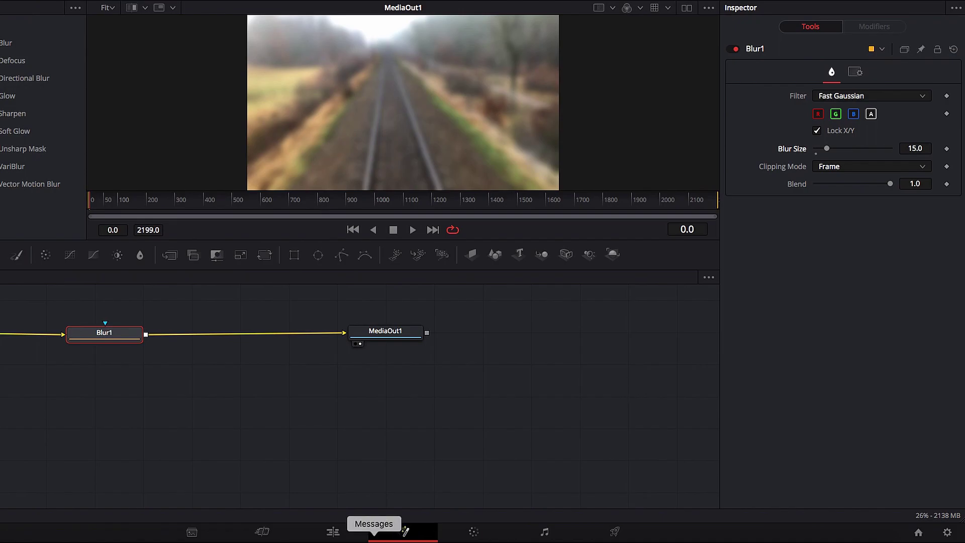
{"action": "left_click", "coordinate": [335, 532]}
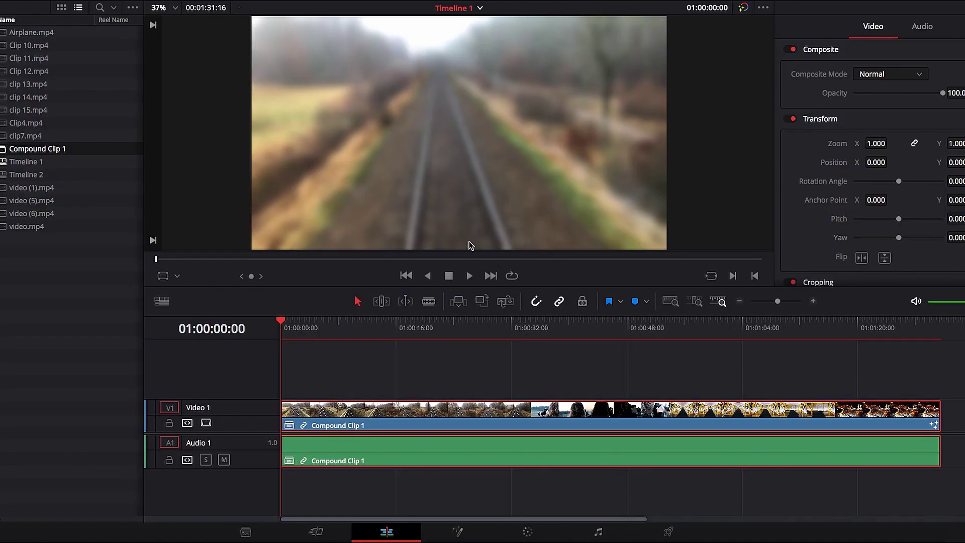
{"action": "left_click_drag", "start_coordinate": [316, 327], "coordinate": [877, 359]}
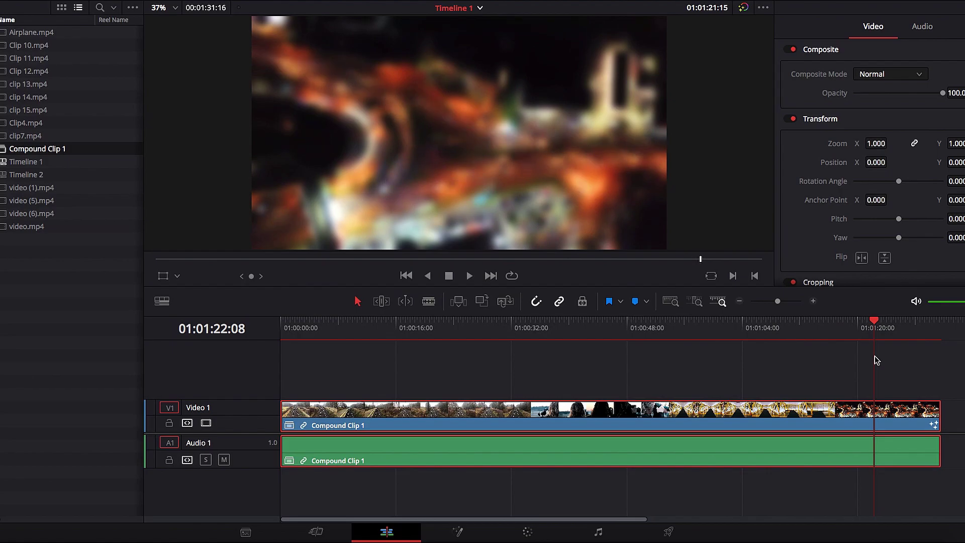
{"action": "key", "text": "Home"}
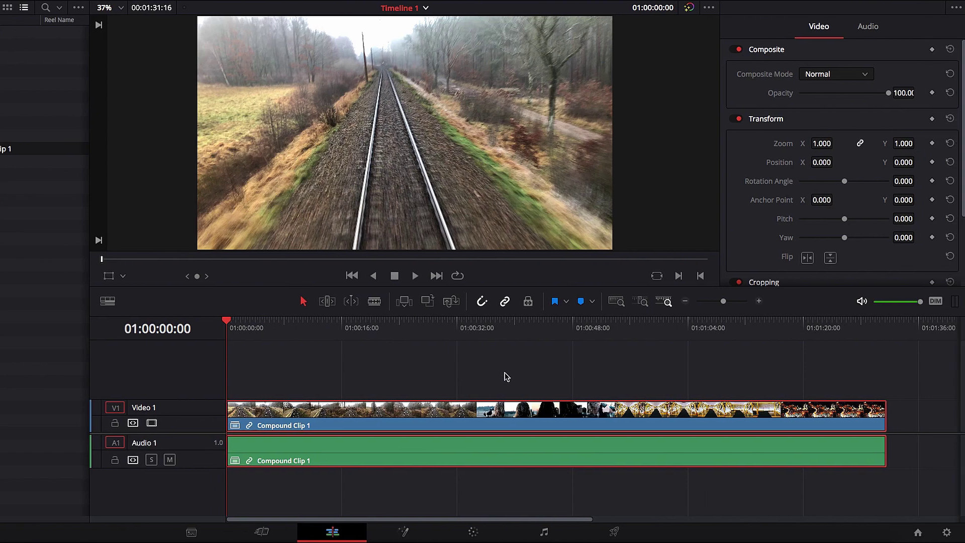
{"action": "left_click", "coordinate": [932, 144]}
{"action": "key", "text": "End"}
{"action": "left_click", "coordinate": [933, 144]}
{"action": "mouse_move", "coordinate": [821, 143]}
{"action": "left_mouse_down"}
{"action": "mouse_move", "coordinate": [771, 143]}
{"action": "mouse_move", "coordinate": [822, 143]}
{"action": "left_mouse_up"}
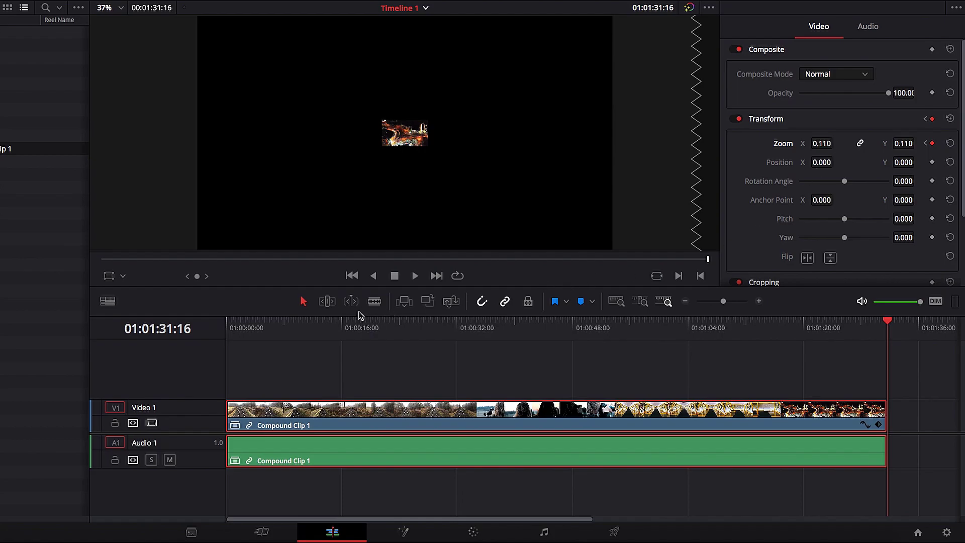
{"action": "left_click", "coordinate": [228, 324]}
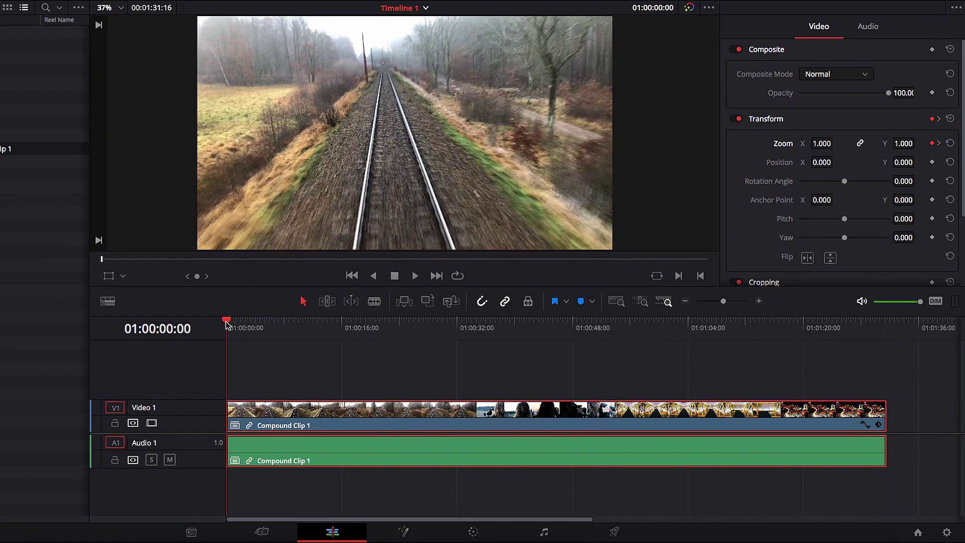
{"action": "left_click_drag", "start_coordinate": [226, 322], "coordinate": [802, 351]}
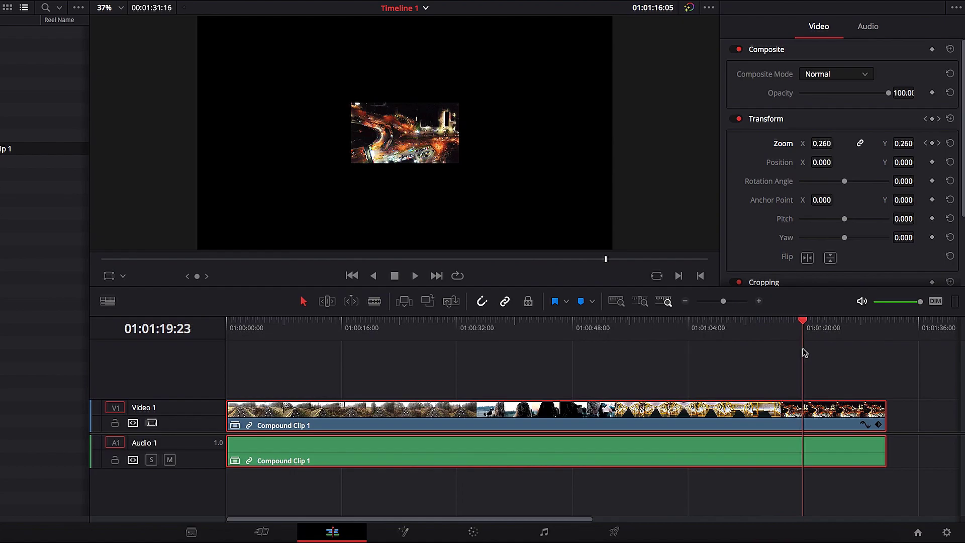
{"action": "left_click", "coordinate": [257, 387]}
{"action": "key", "text": "Home"}
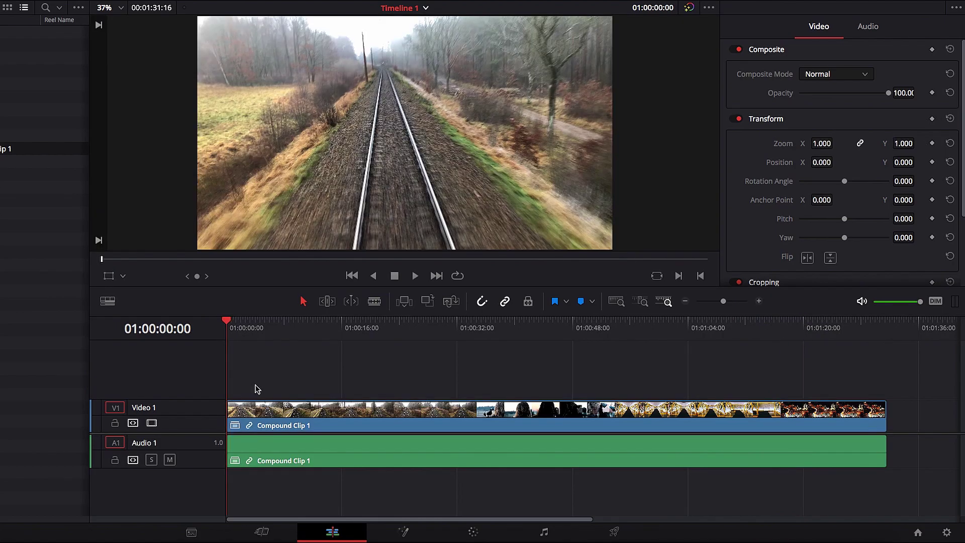
{"action": "left_click", "coordinate": [263, 408]}
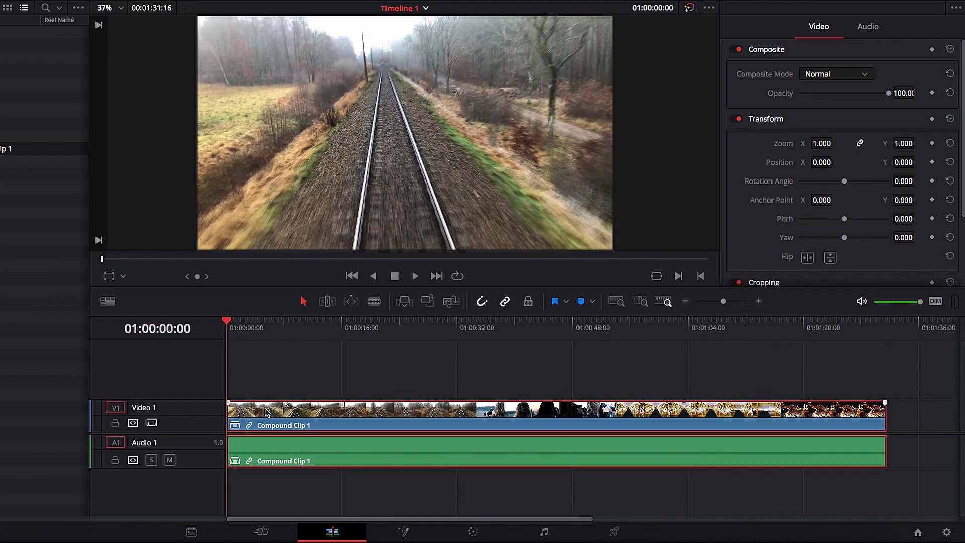
{"action": "left_click", "coordinate": [475, 532]}
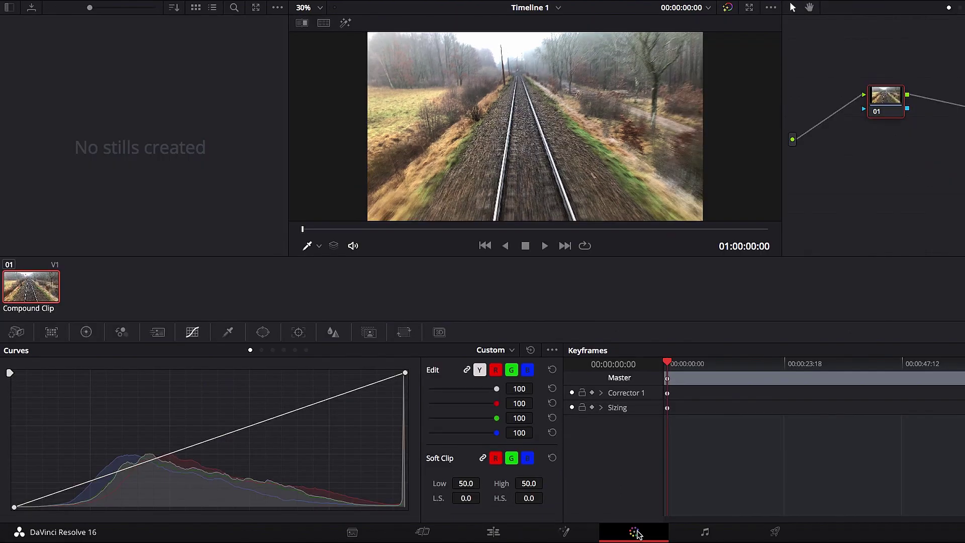
Drag Sat to 0.00 in the Color Wheels, then scrub the black-and-white clip on the Edit page
{"action": "left_click", "coordinate": [86, 332]}
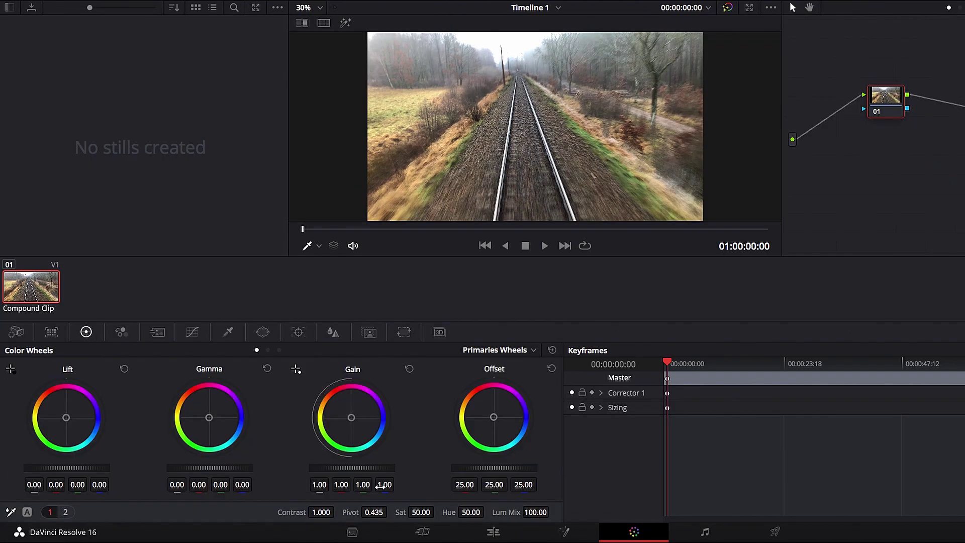
{"action": "left_click_drag", "start_coordinate": [426, 494], "coordinate": [394, 494]}
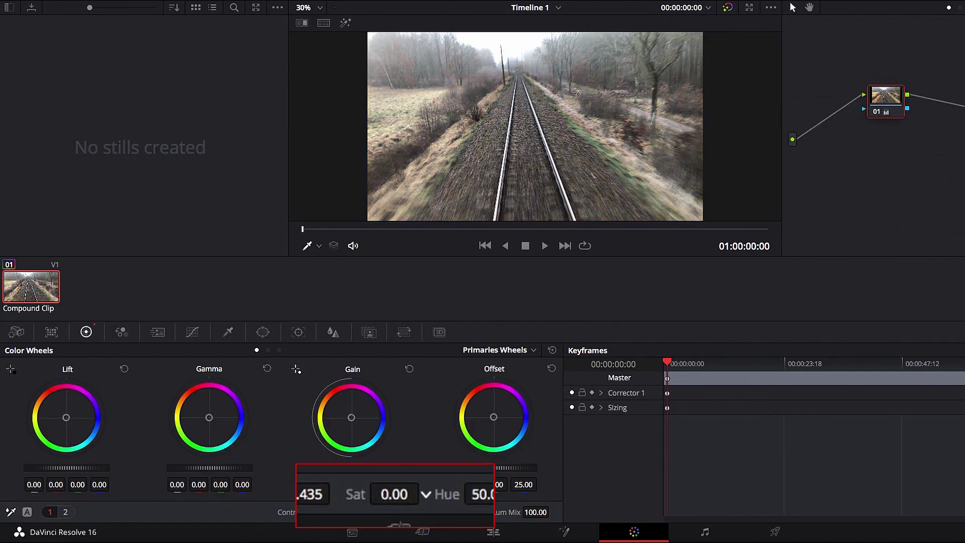
{"action": "left_click", "coordinate": [493, 532]}
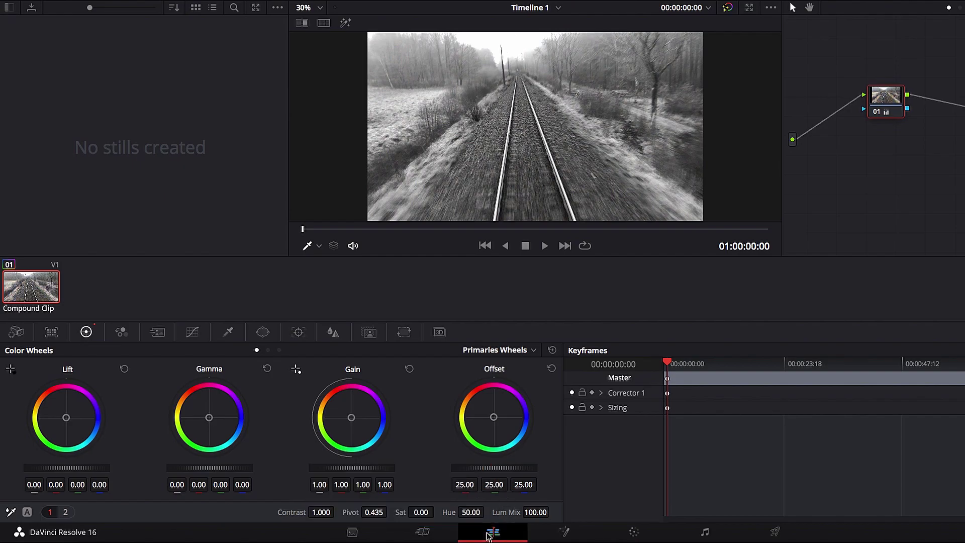
{"action": "left_click_drag", "start_coordinate": [253, 329], "coordinate": [237, 349]}
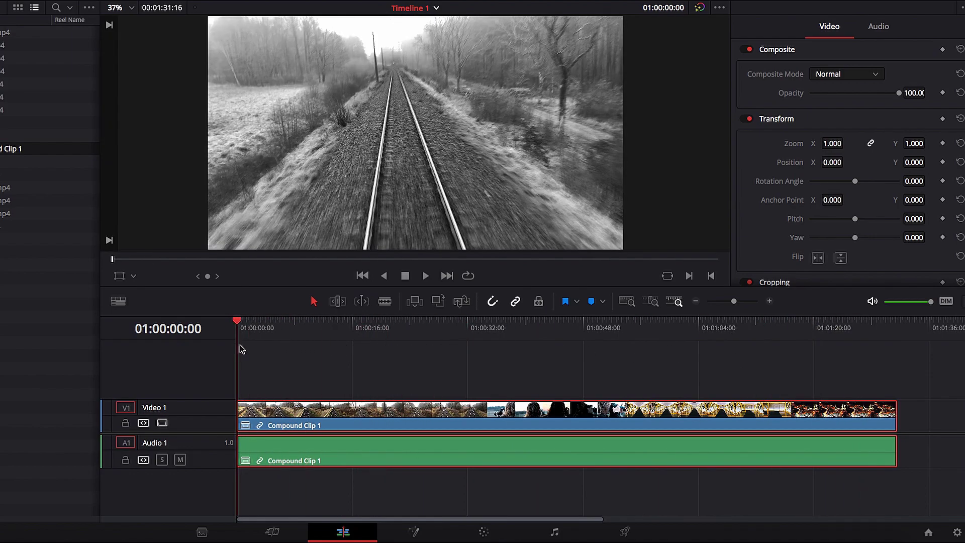